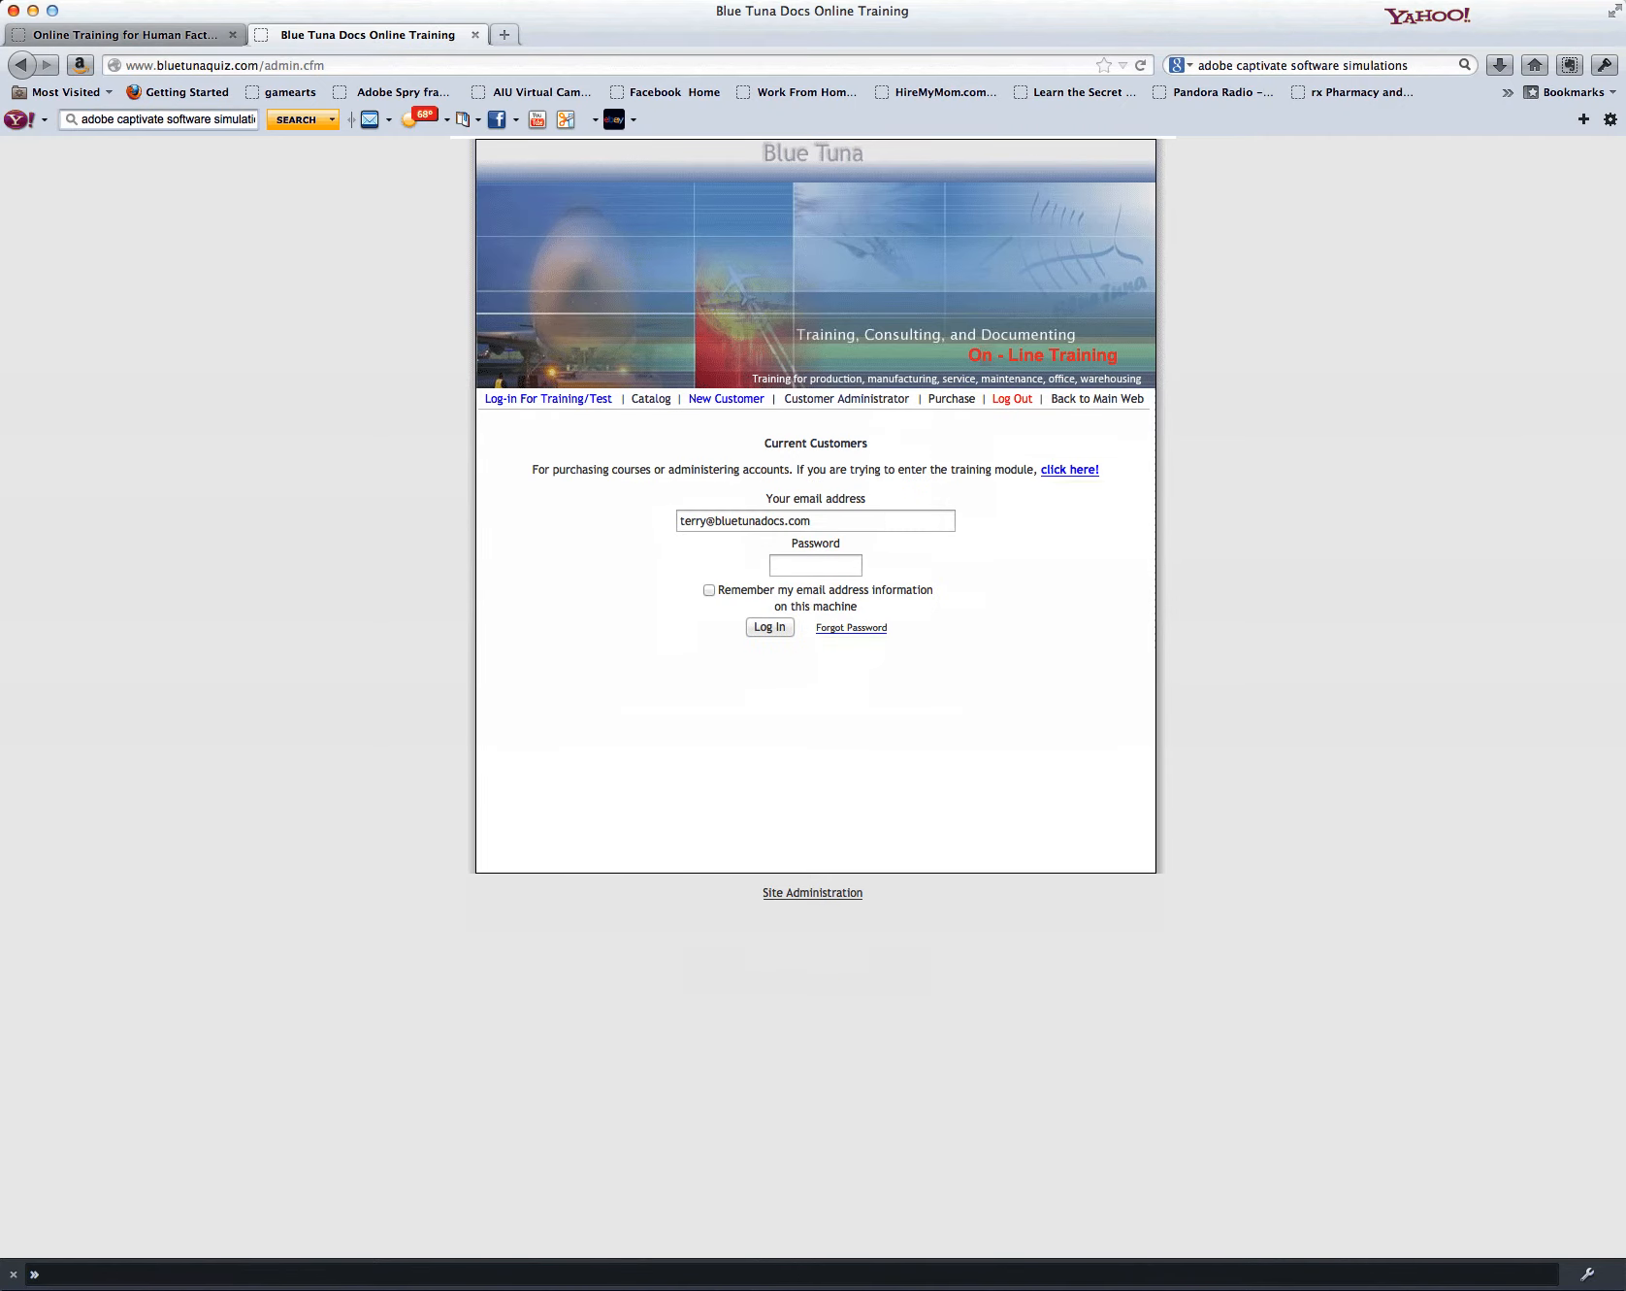
Step: Log in as a current customer with the administrator's email address and password, and dismiss the save-password prompts
drag(815, 521, 671, 498)
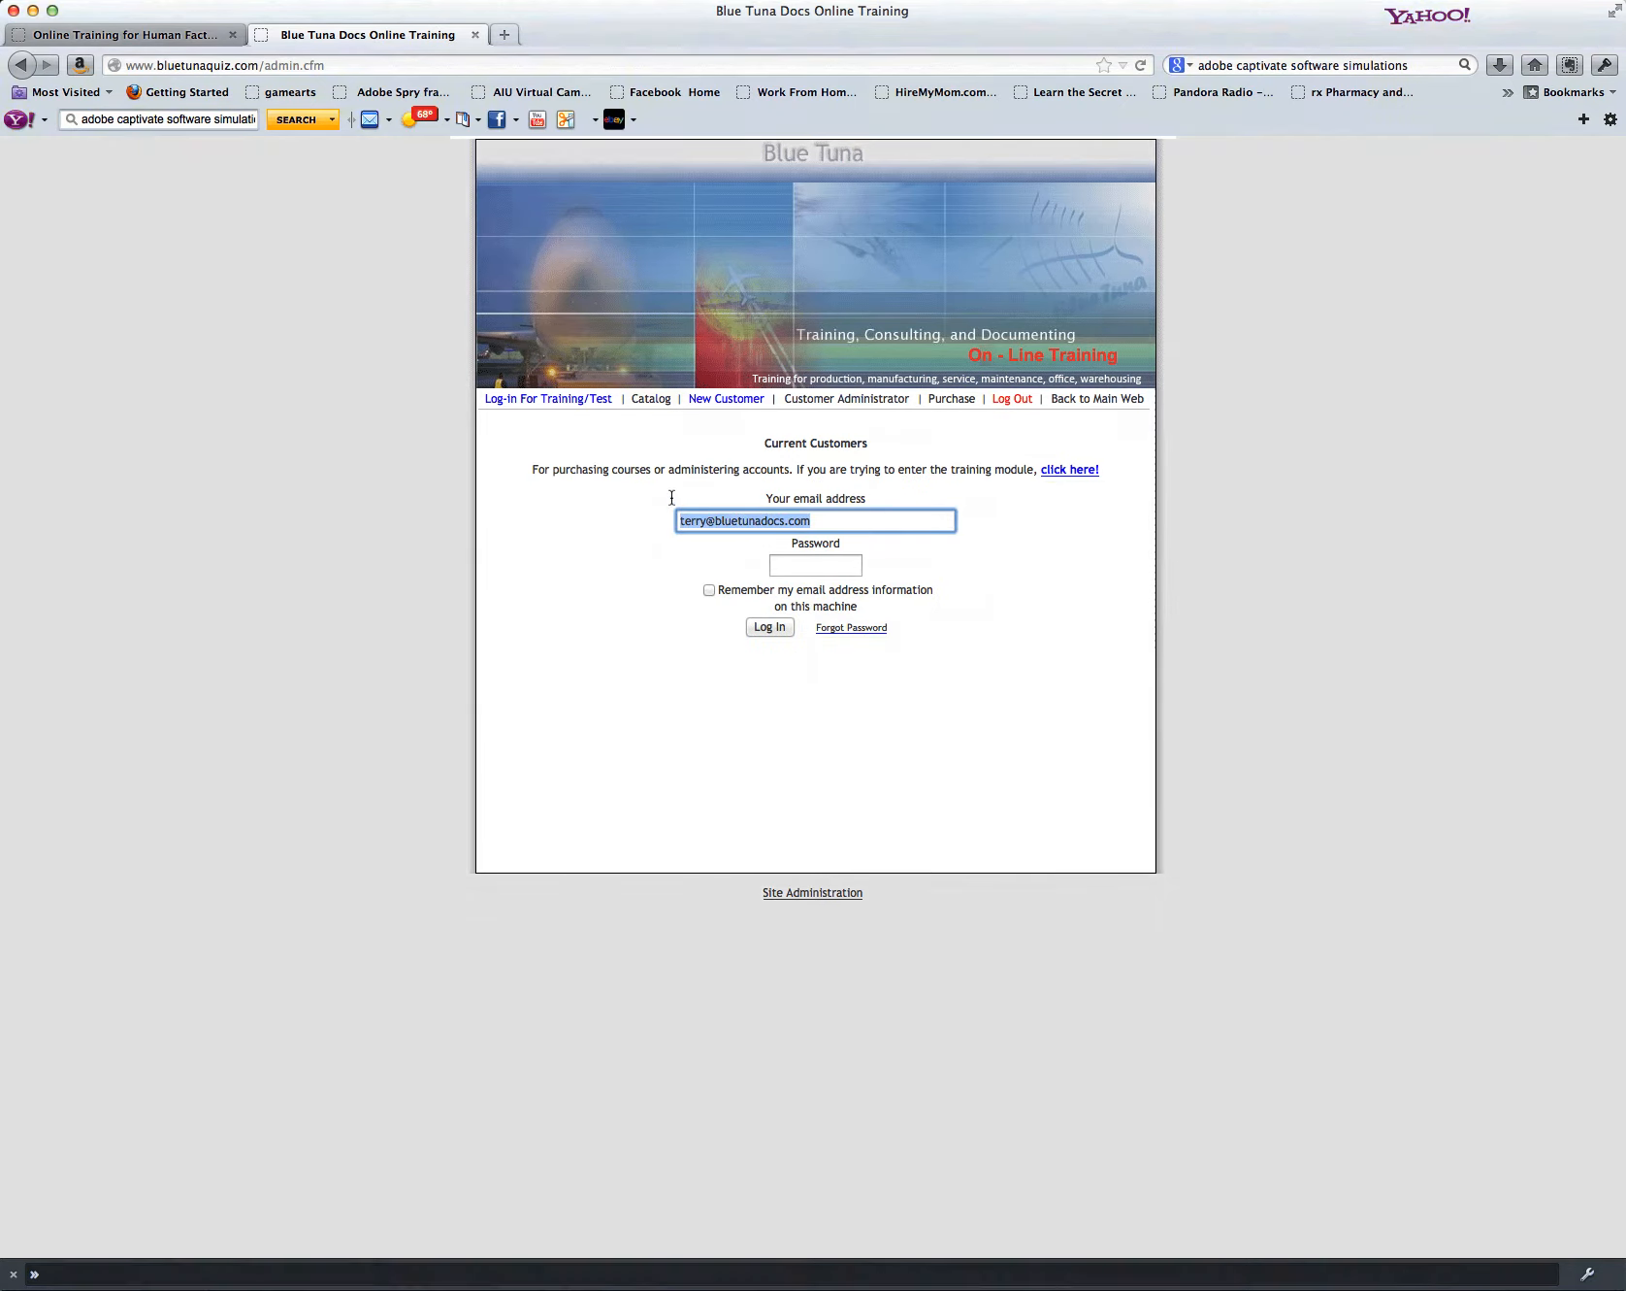
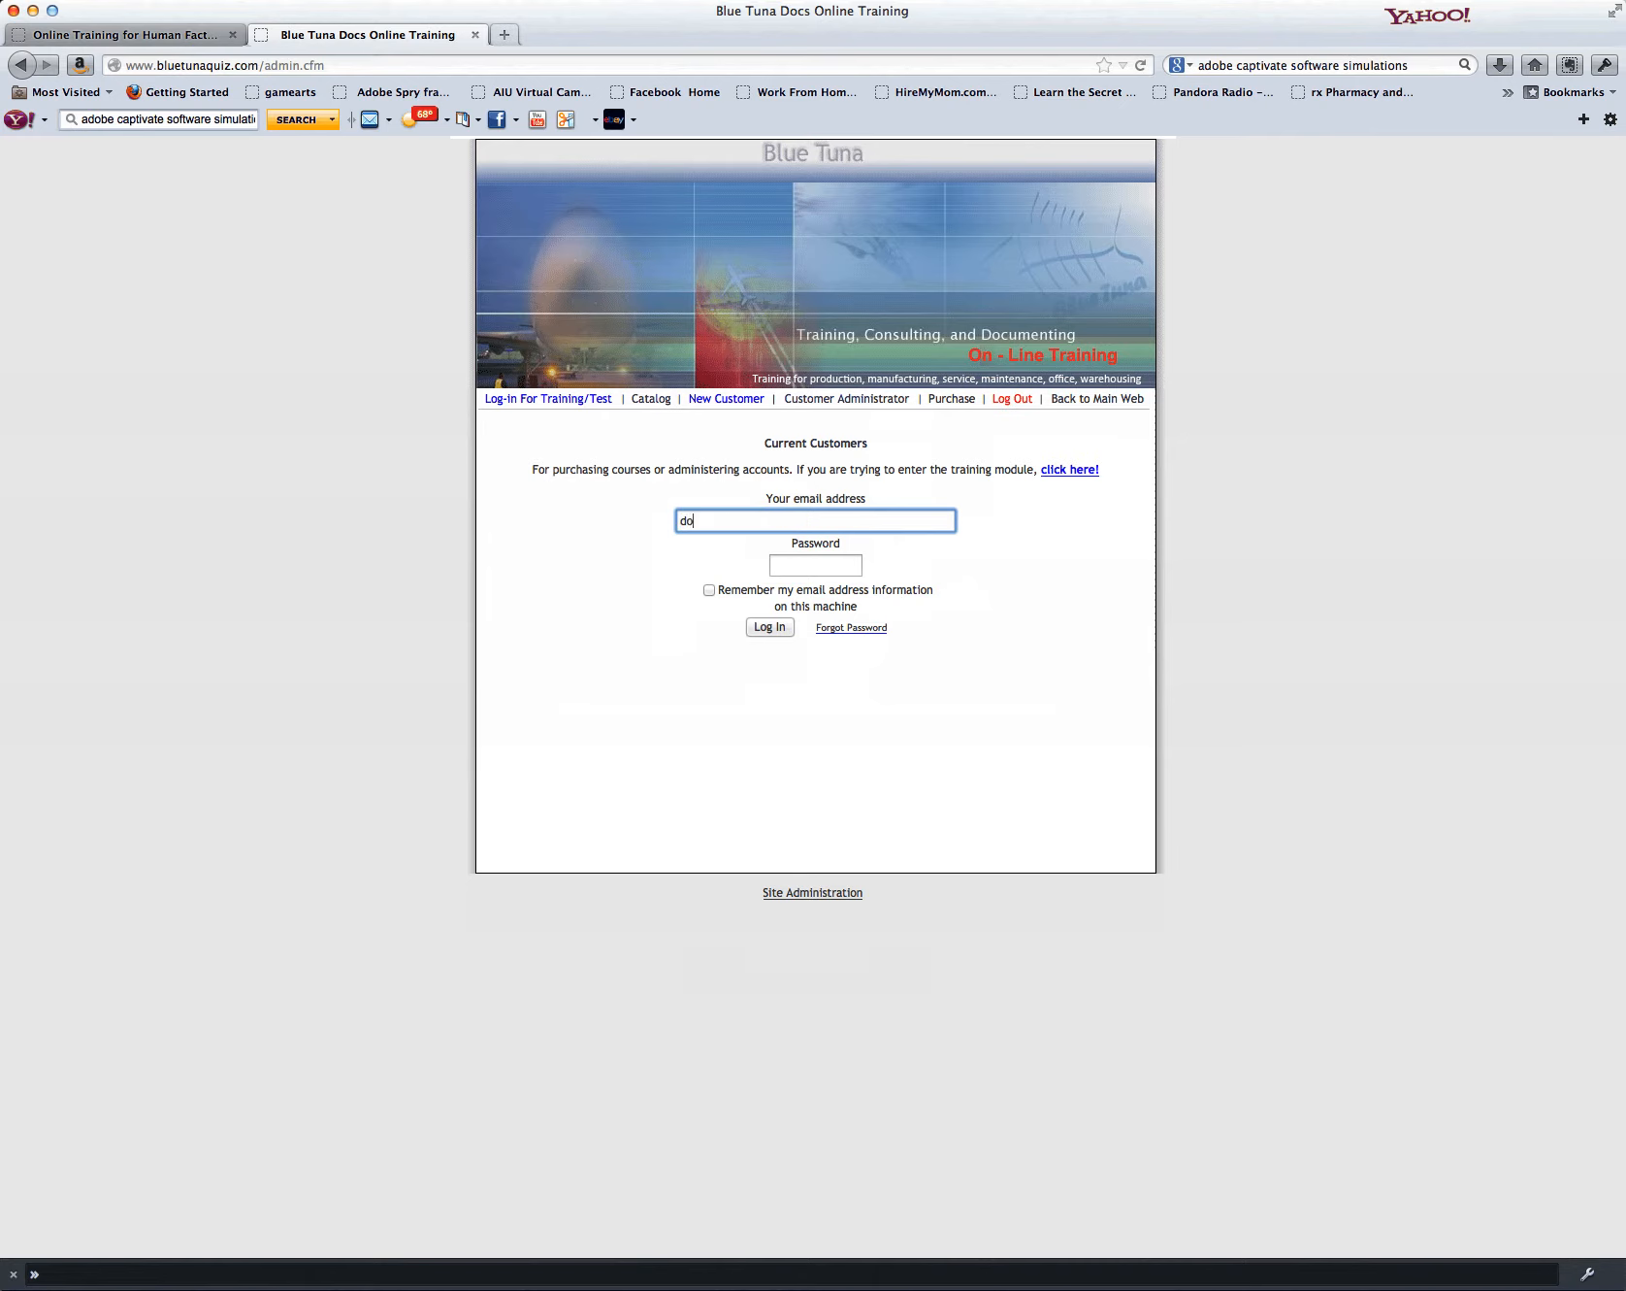
key(Tab)
text(******)
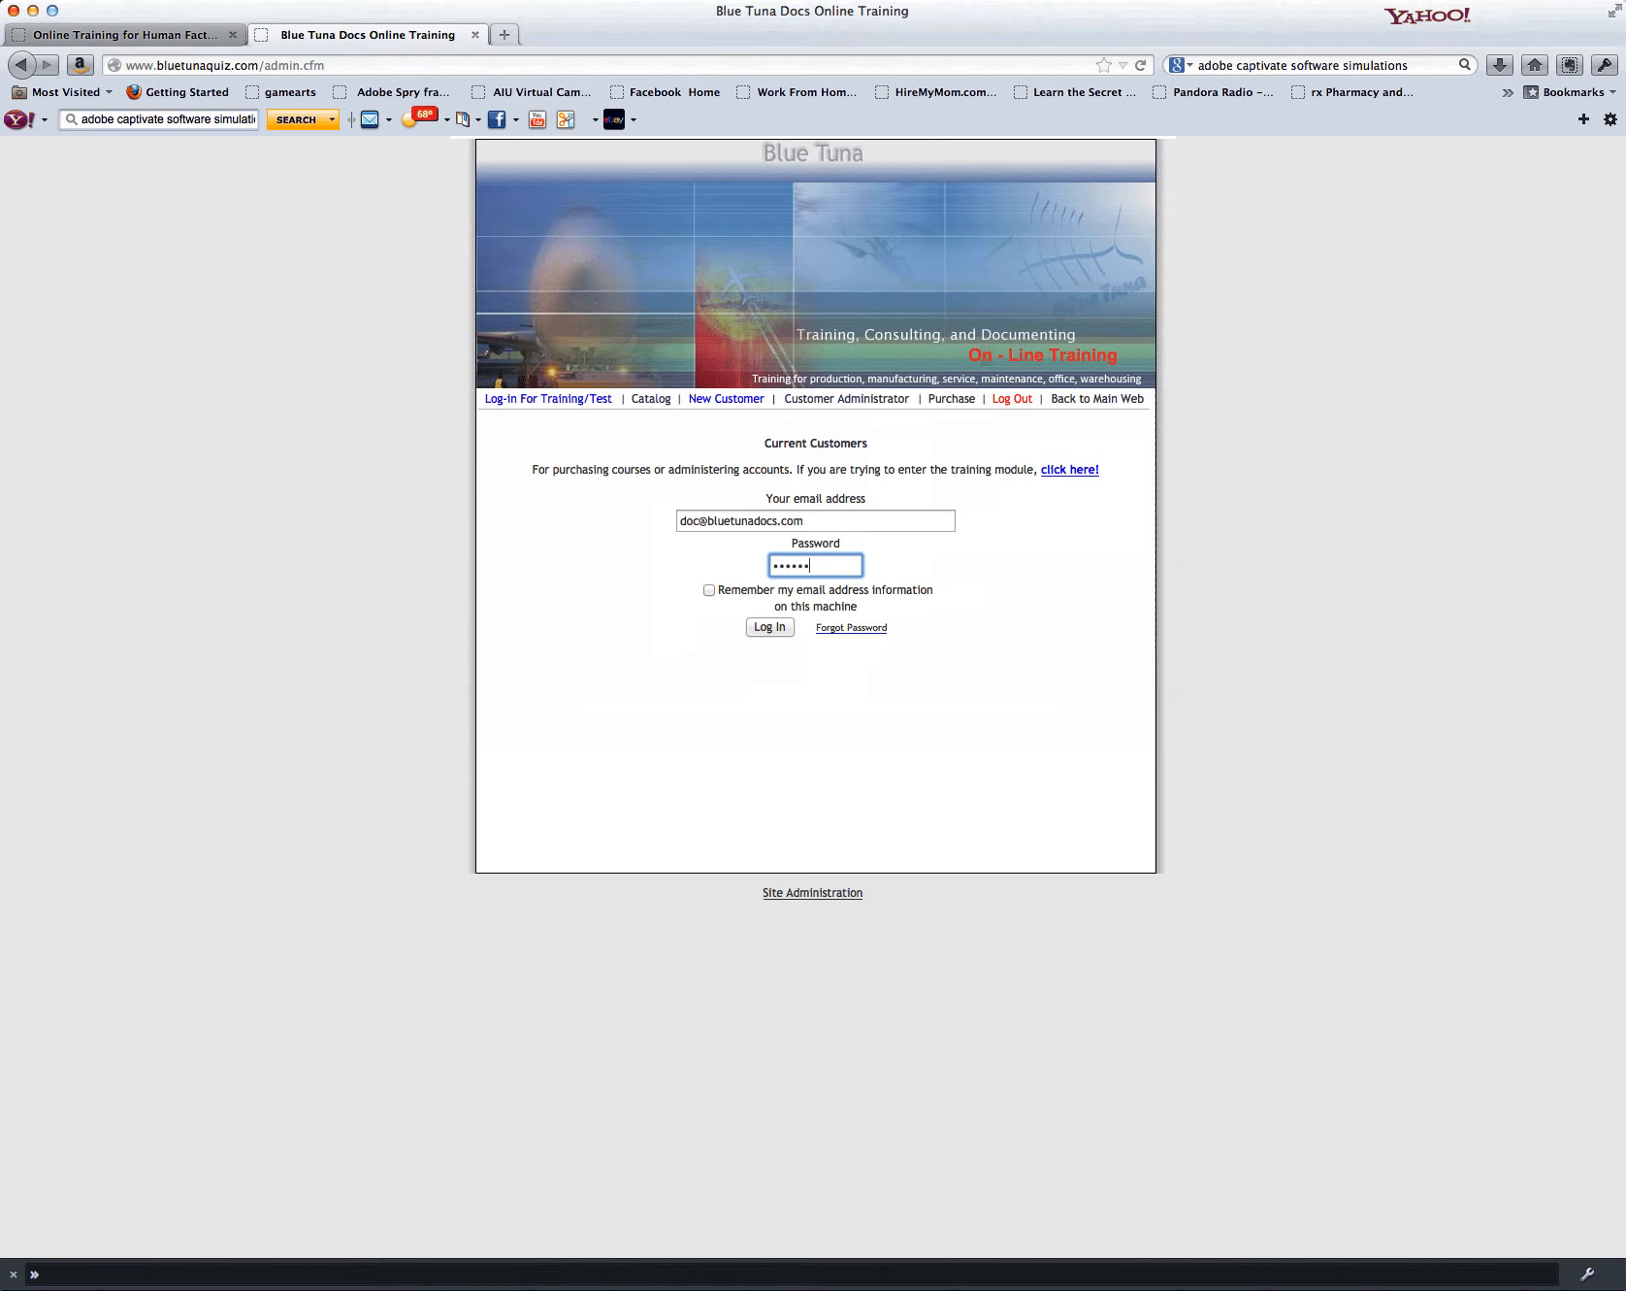
key(Return)
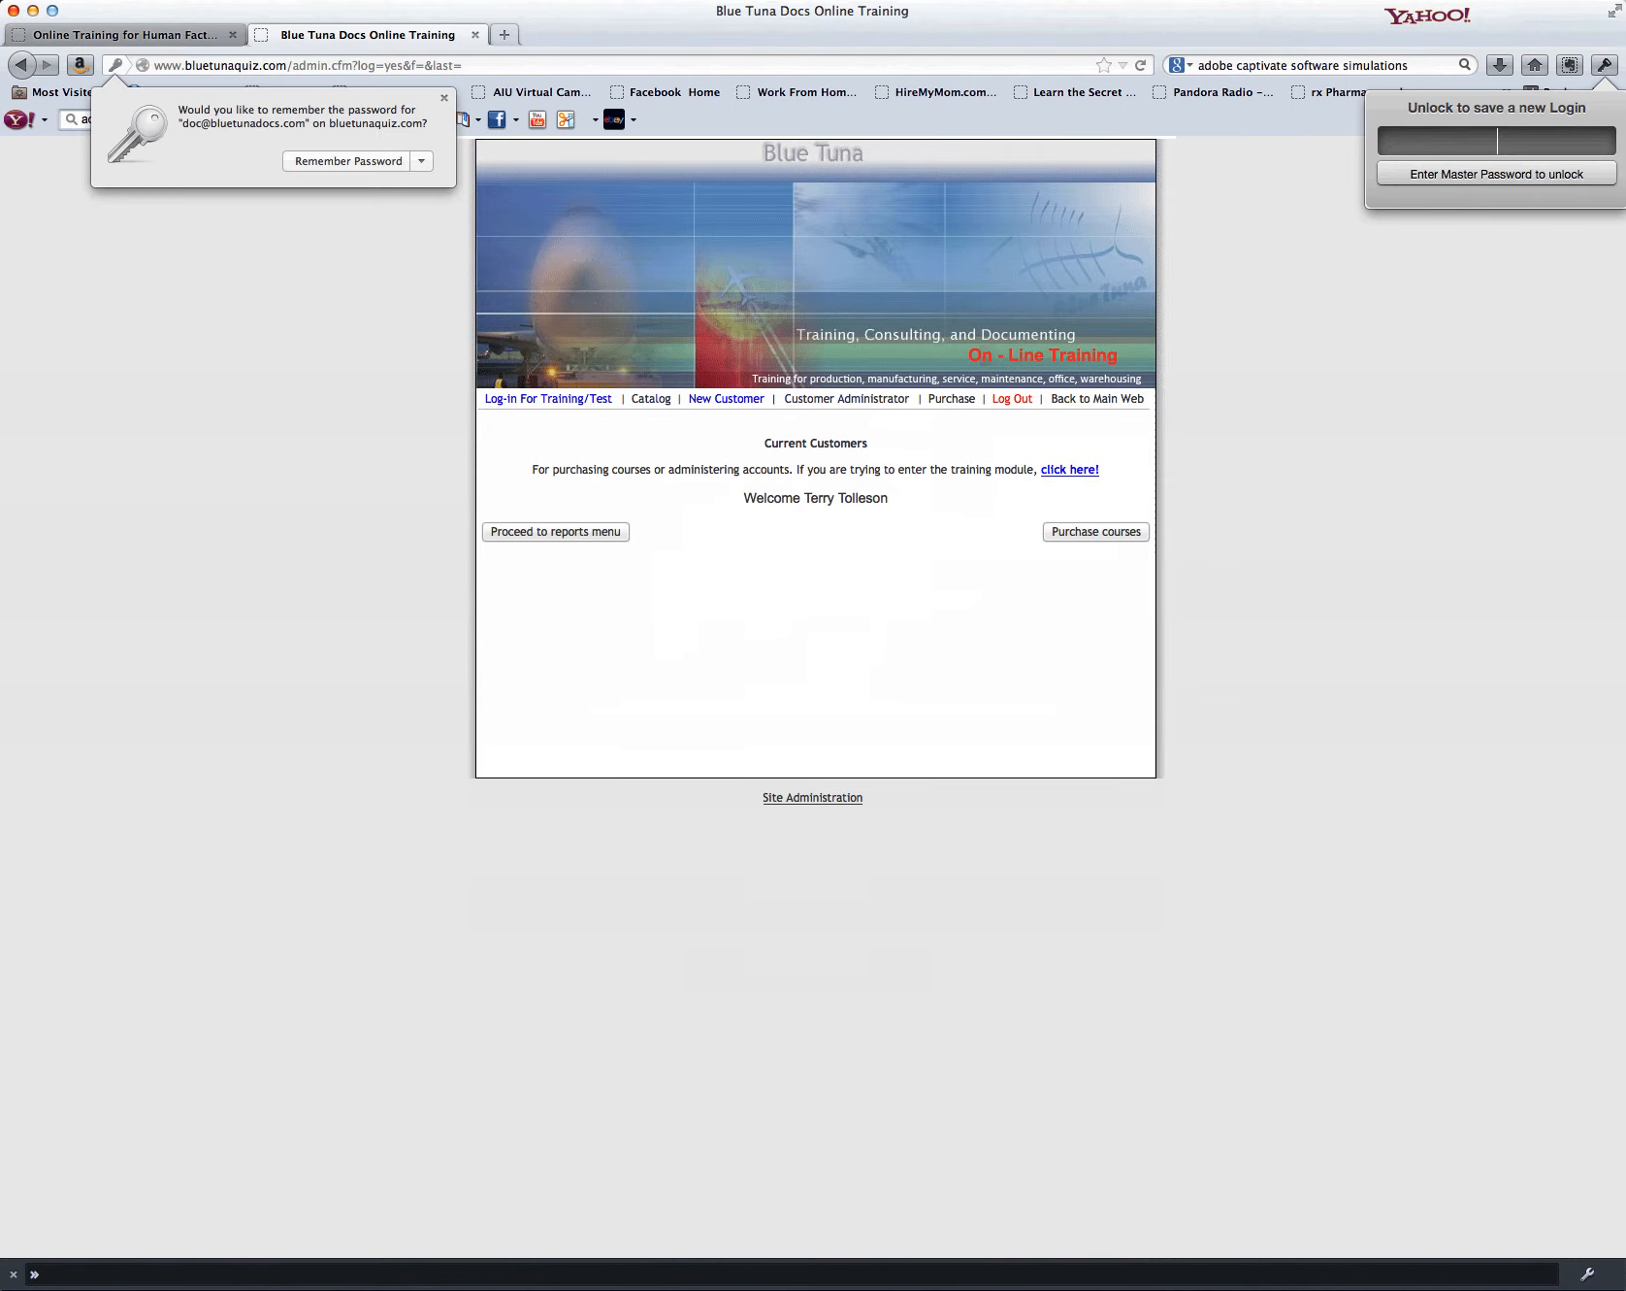
key(Escape)
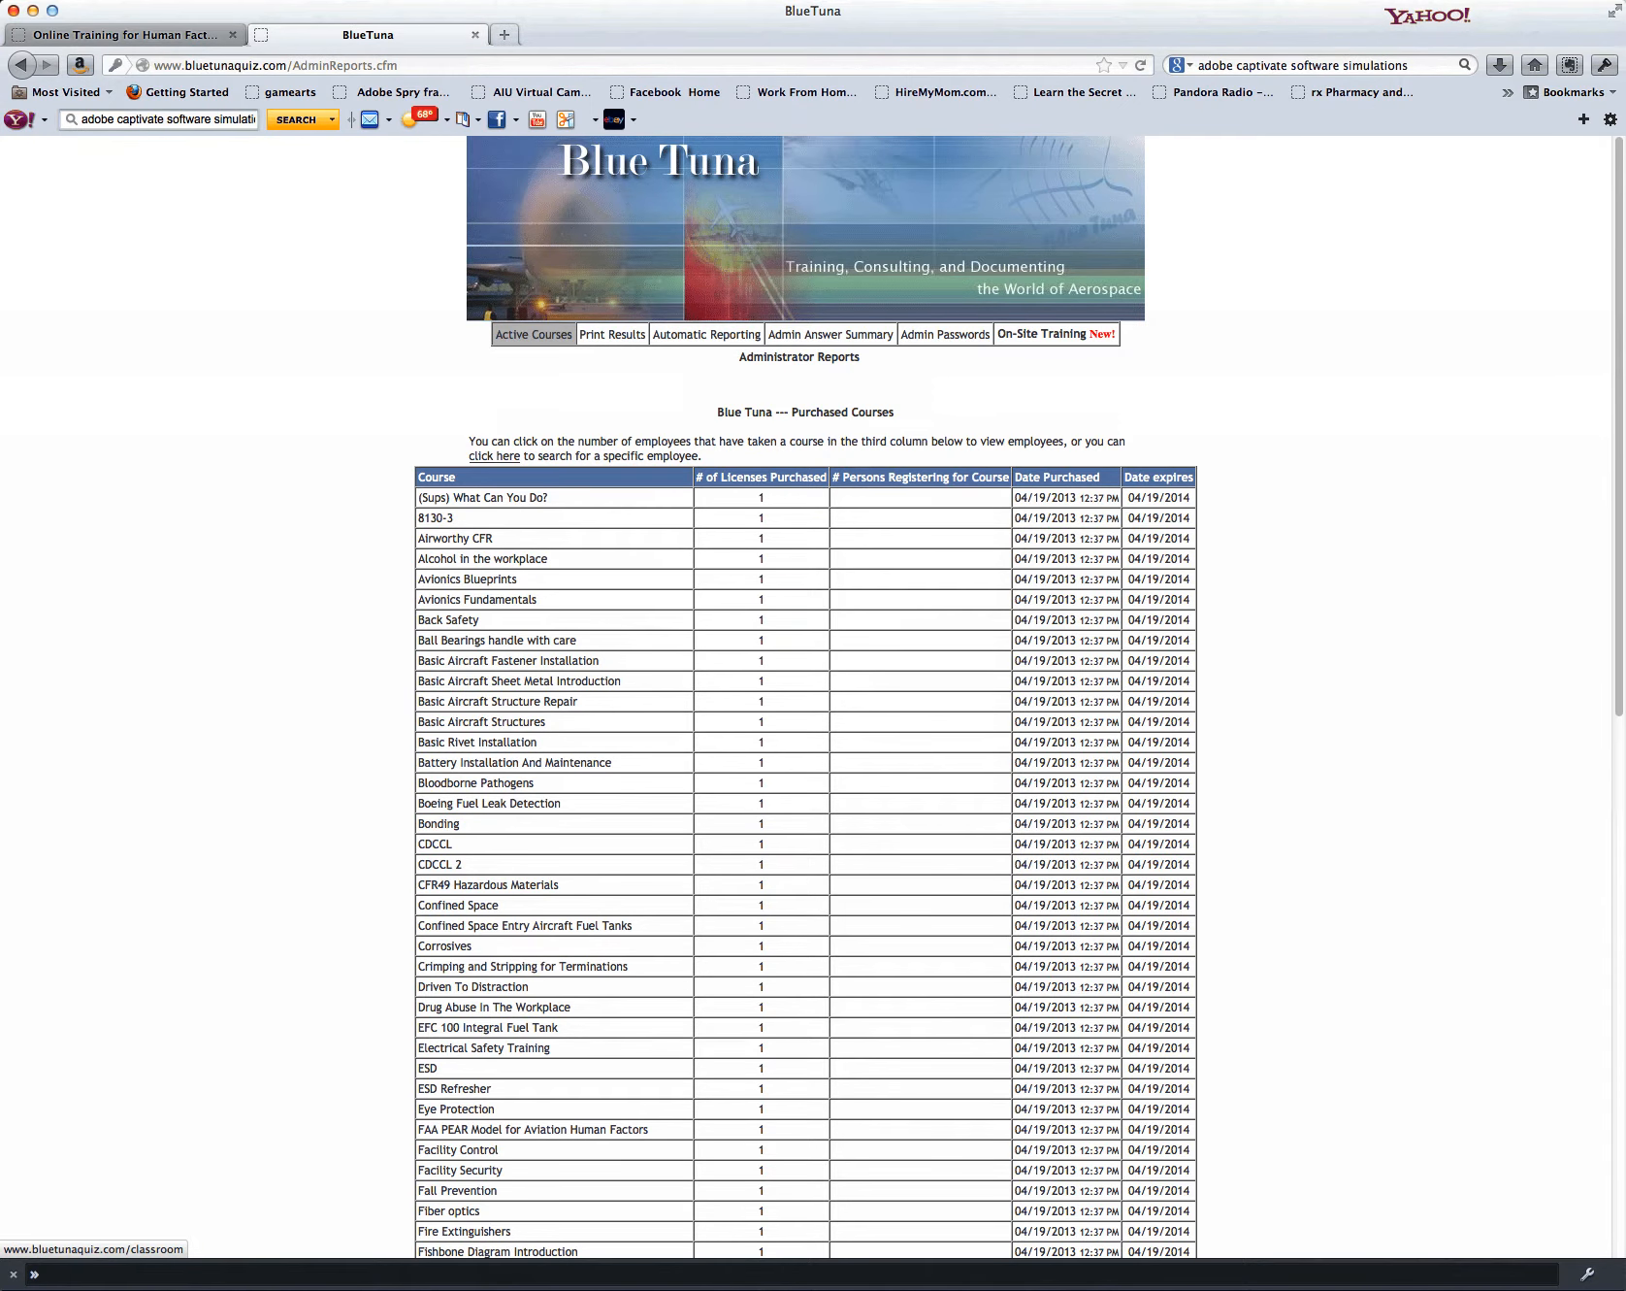
Step: Start setting up a new on-site training class and name the course FOD
click(1056, 334)
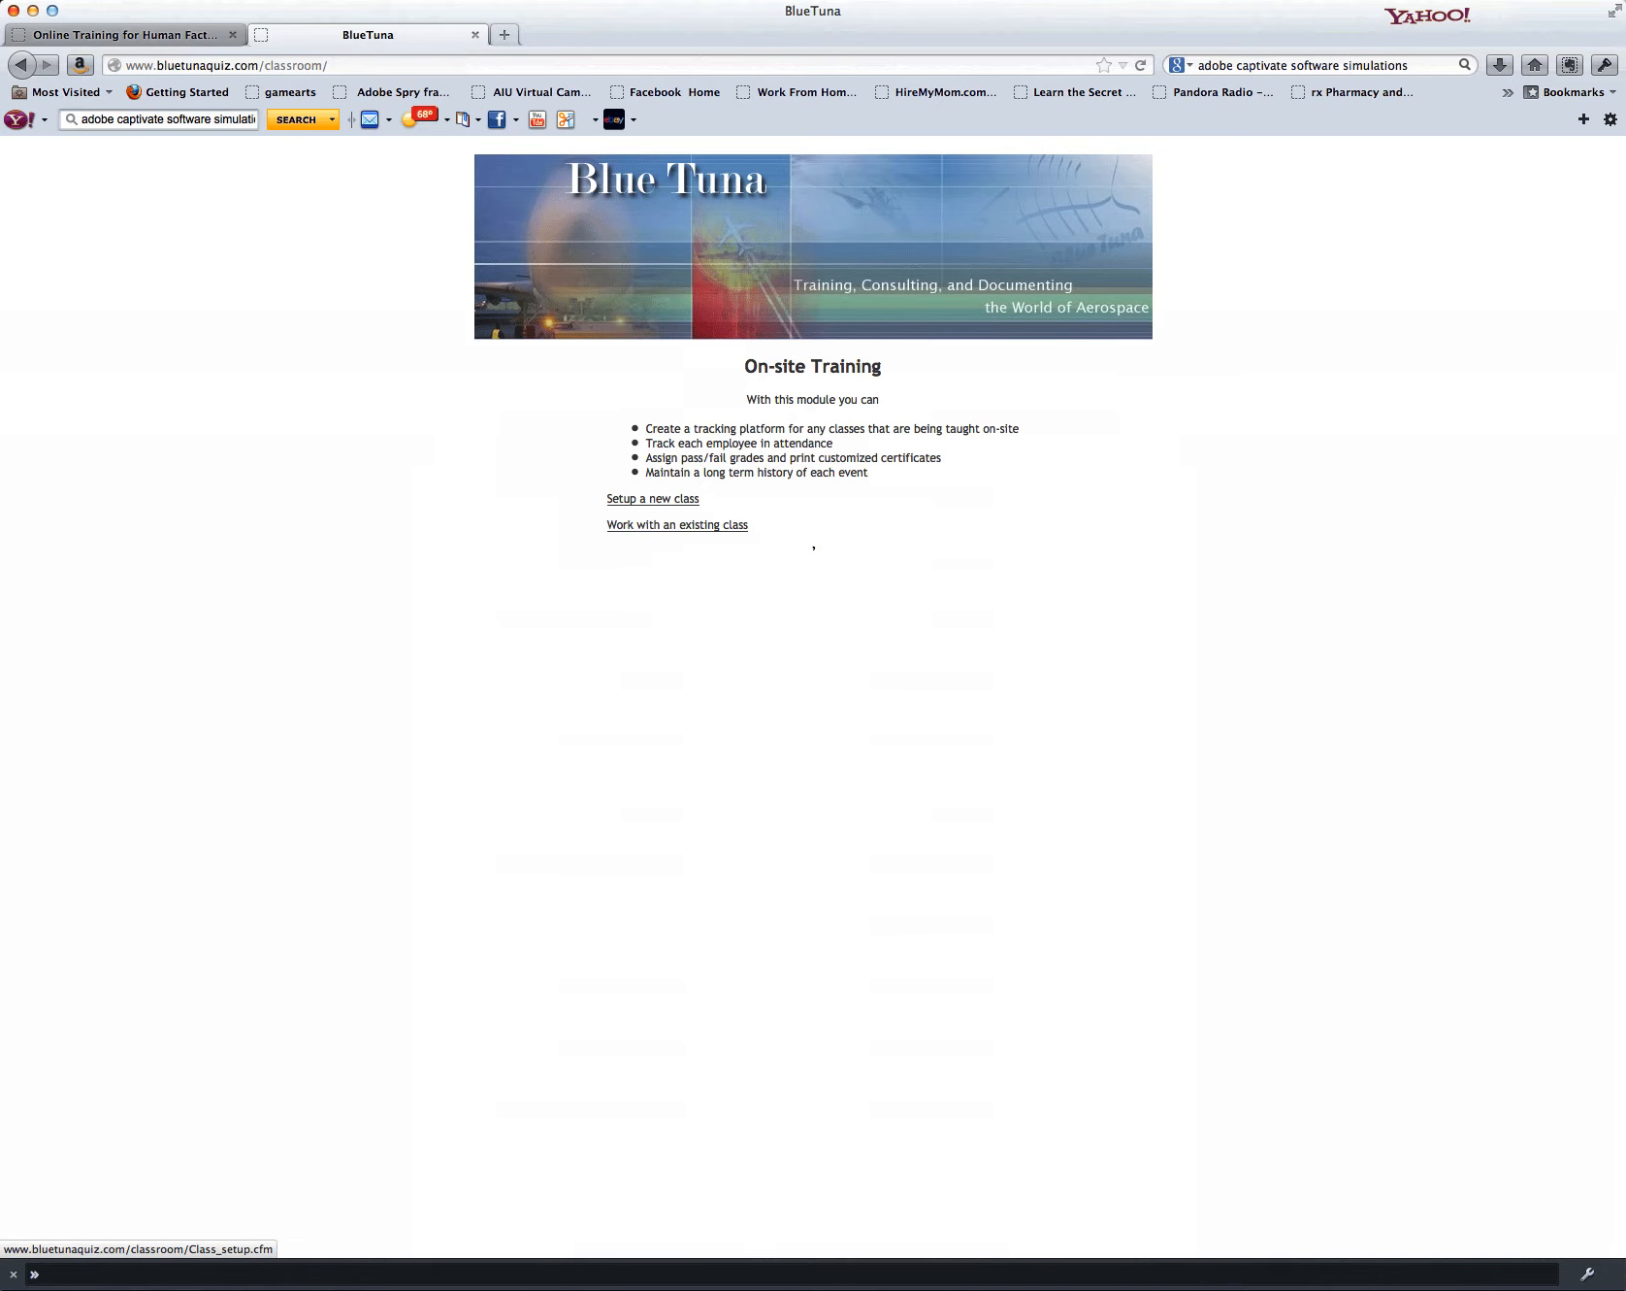
click(652, 499)
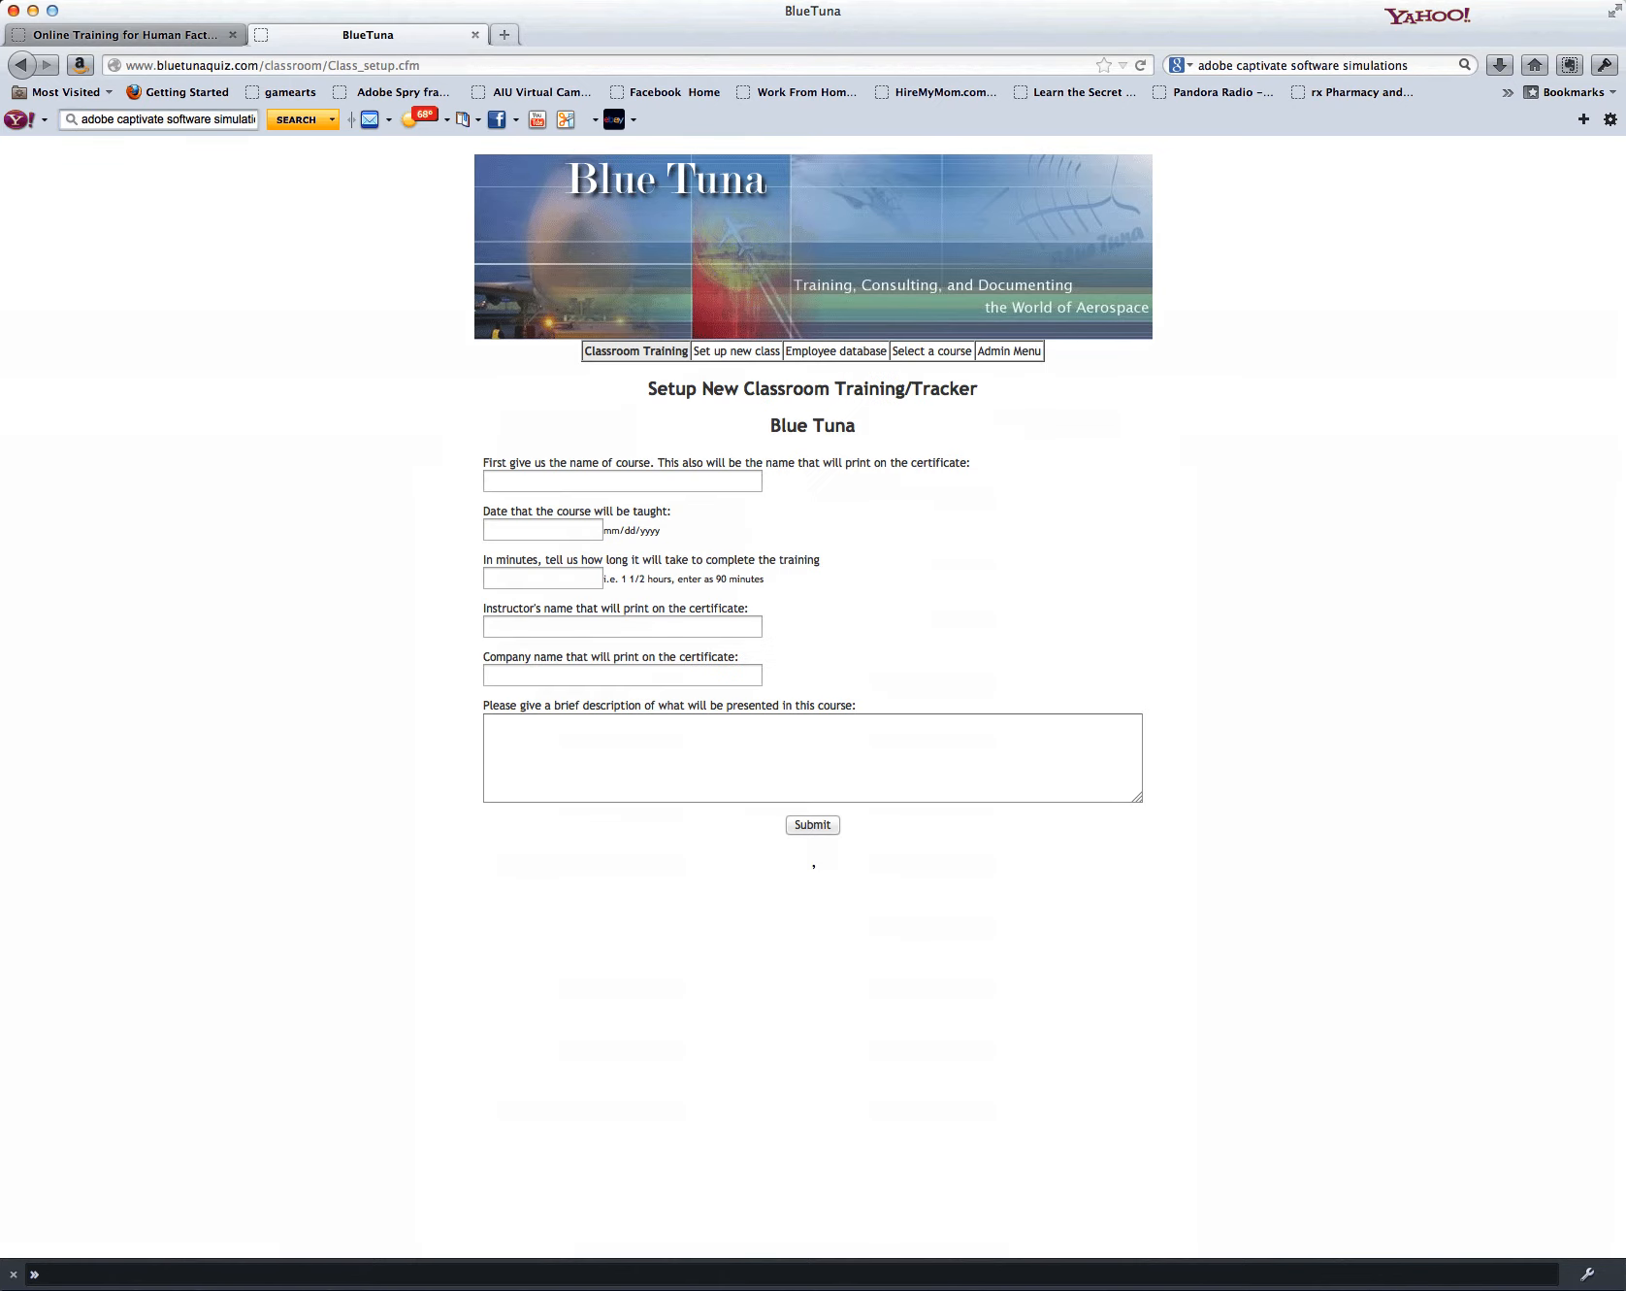
click(622, 481)
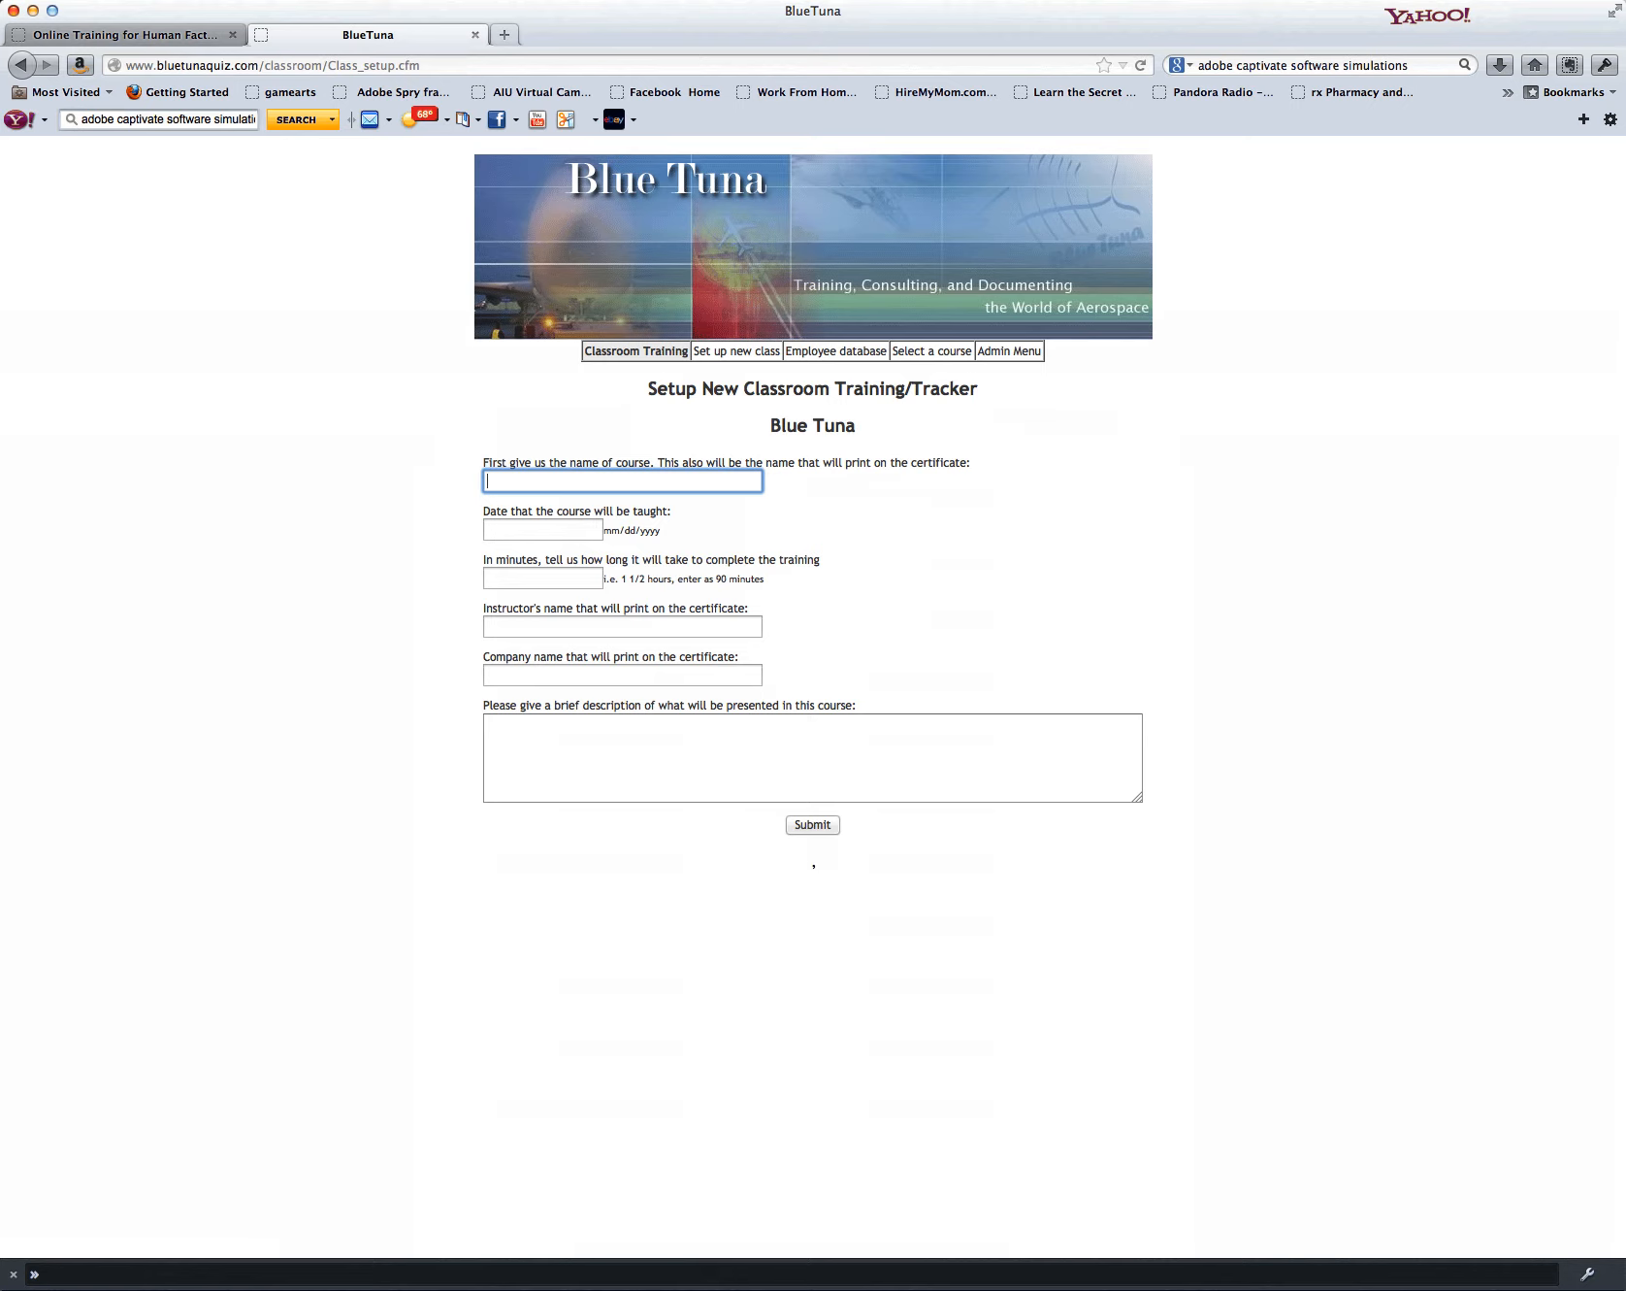
text(FOD)
key(Tab)
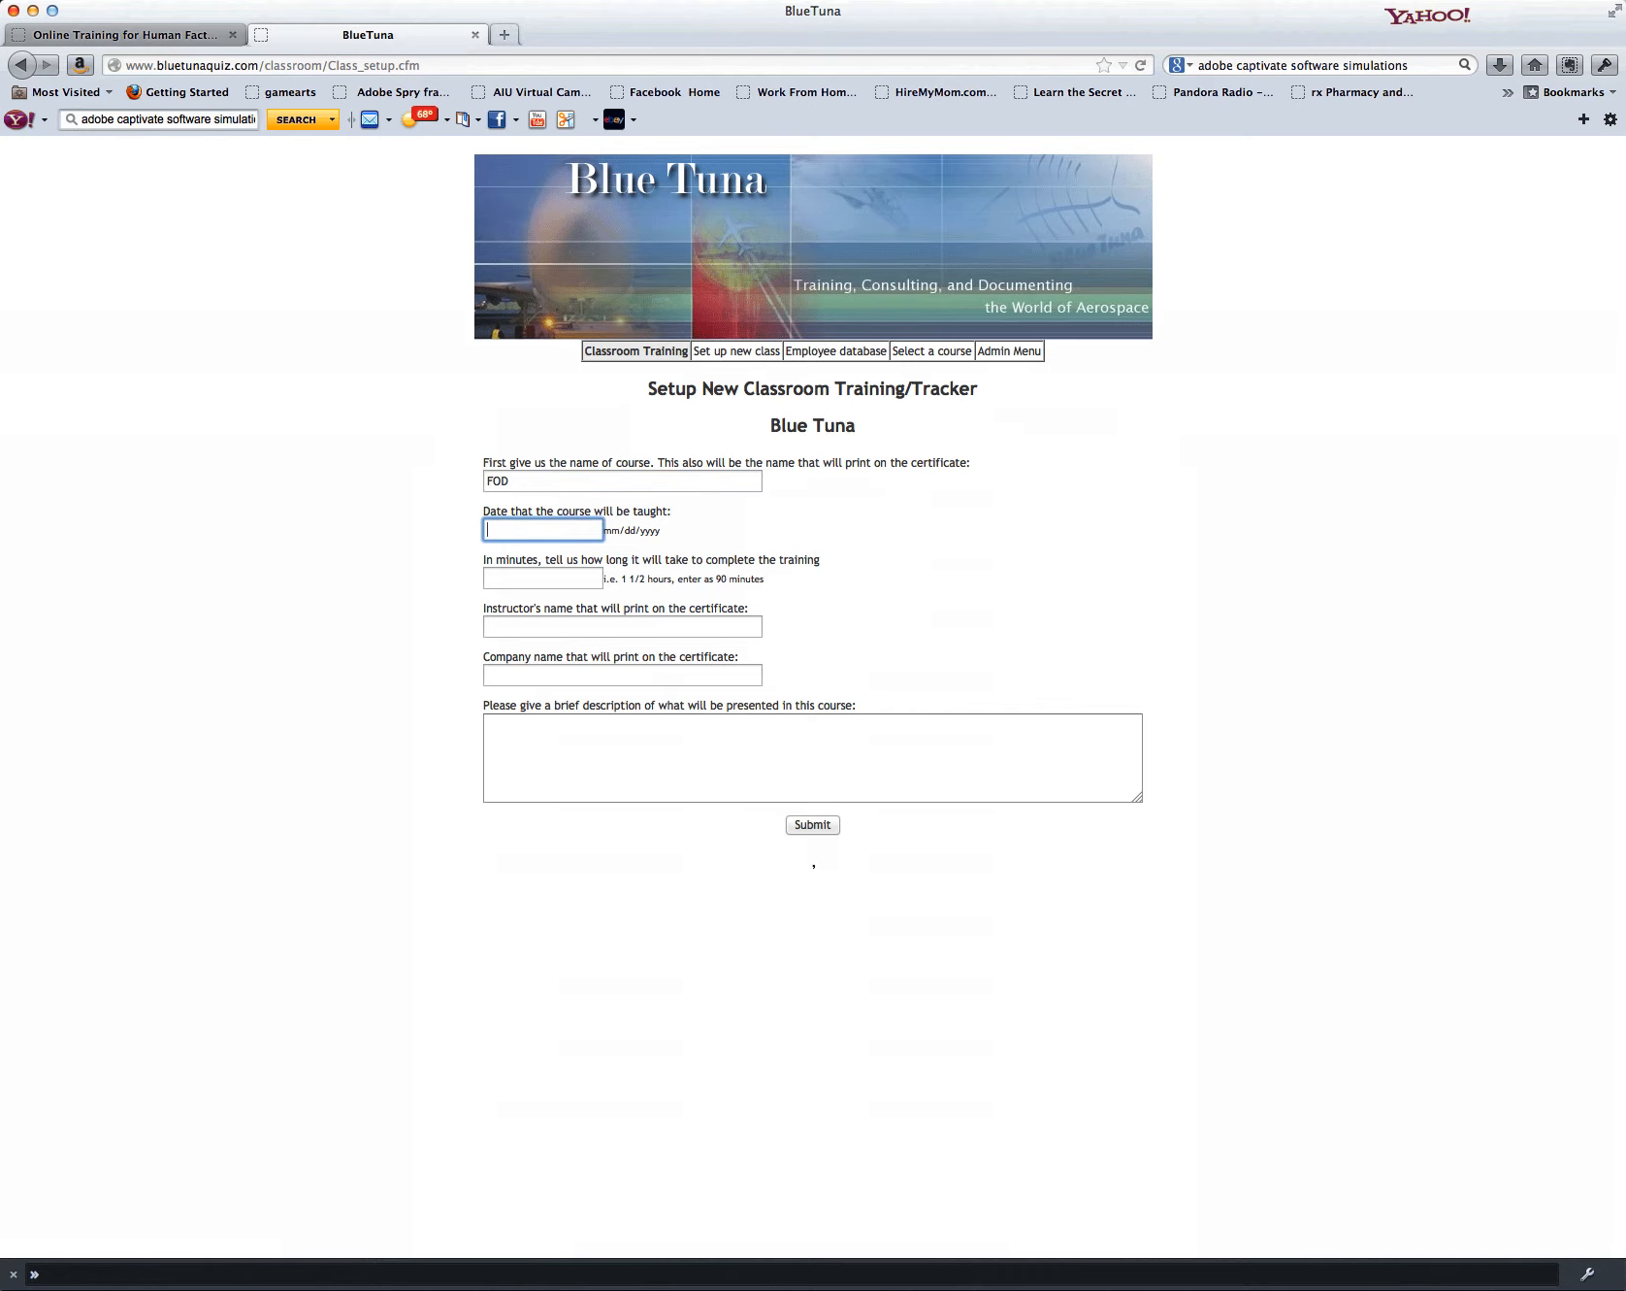
Step: Set the date the course will be taught to 5/14/2013
text(5/14/2013)
key(Tab)
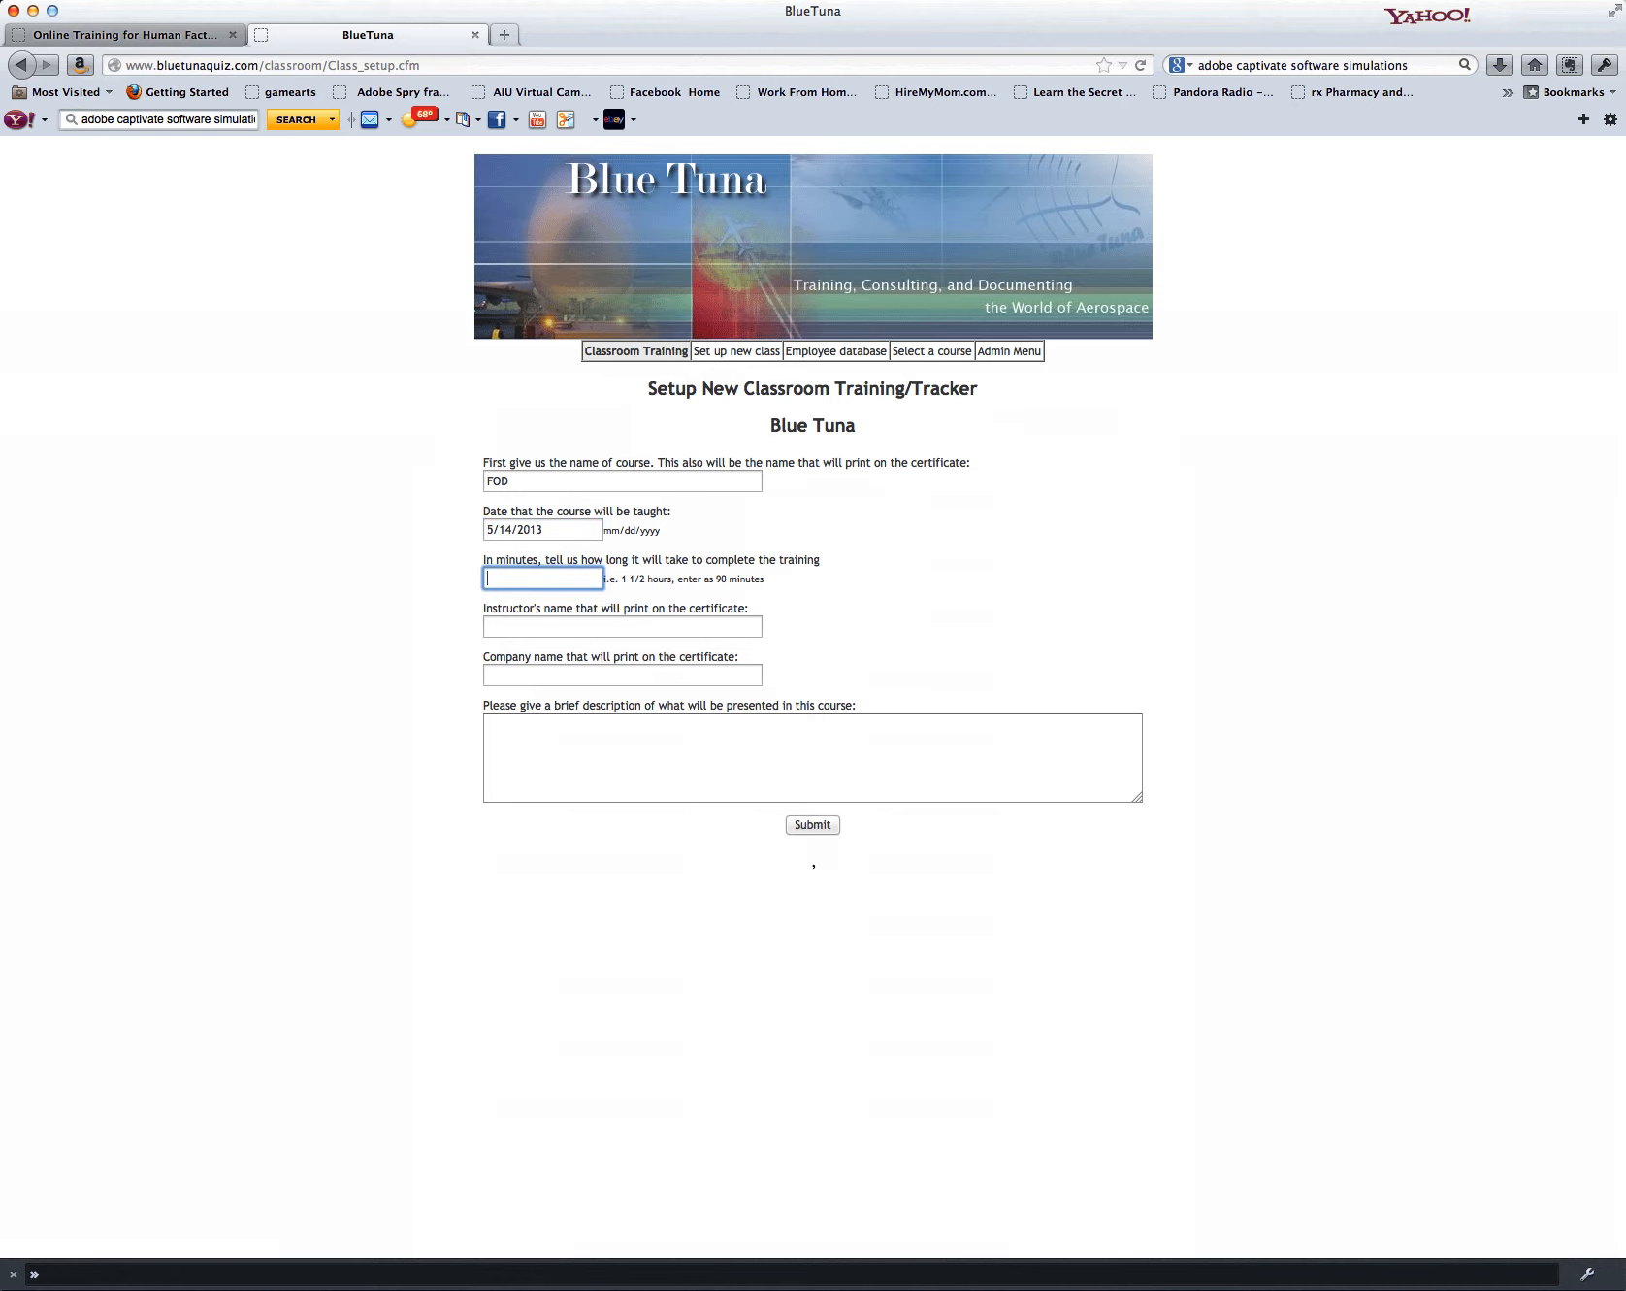
text(1 hour)
key(Tab)
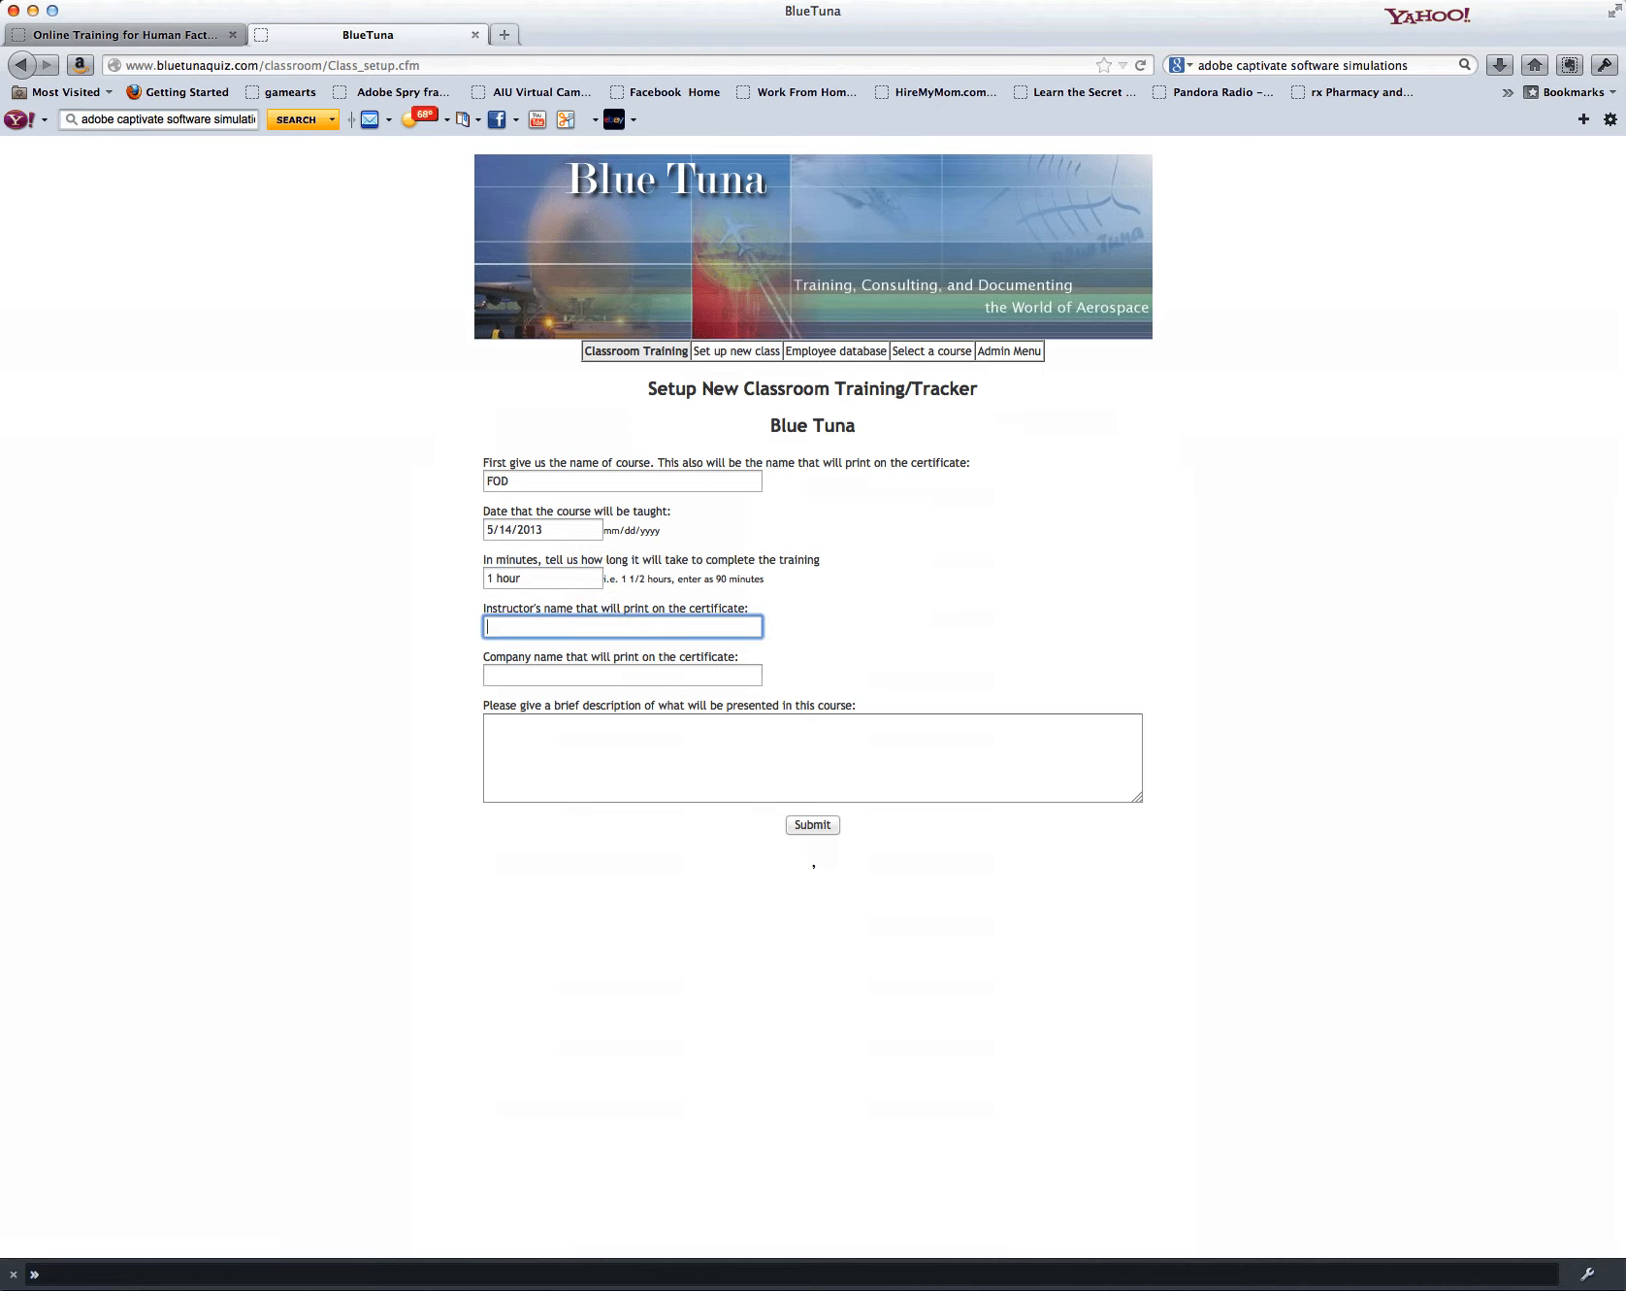
key(shift+Tab)
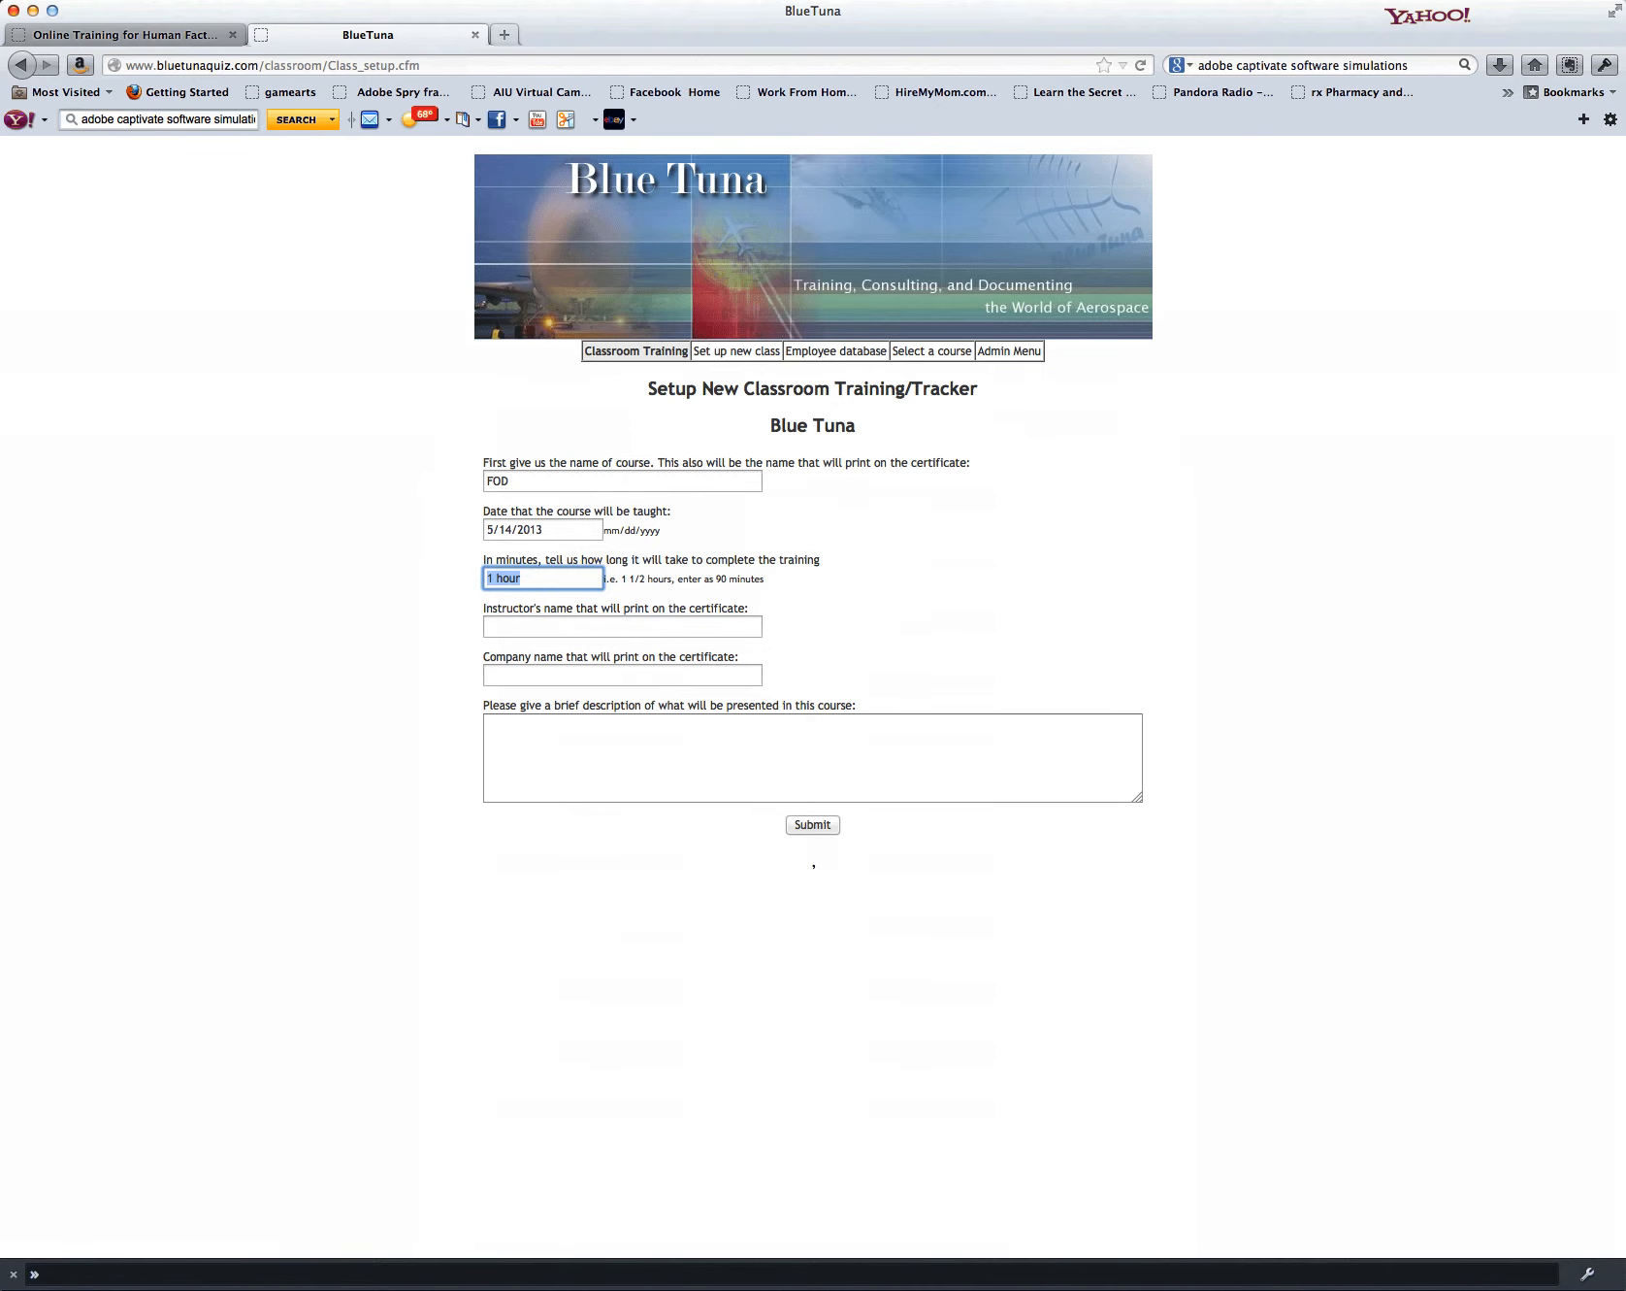
Step: Enter "60 minutes" as the time needed to complete the training
text(60 Mi)
key(BackSpace)
key(BackSpace)
text(minutes)
key(Tab)
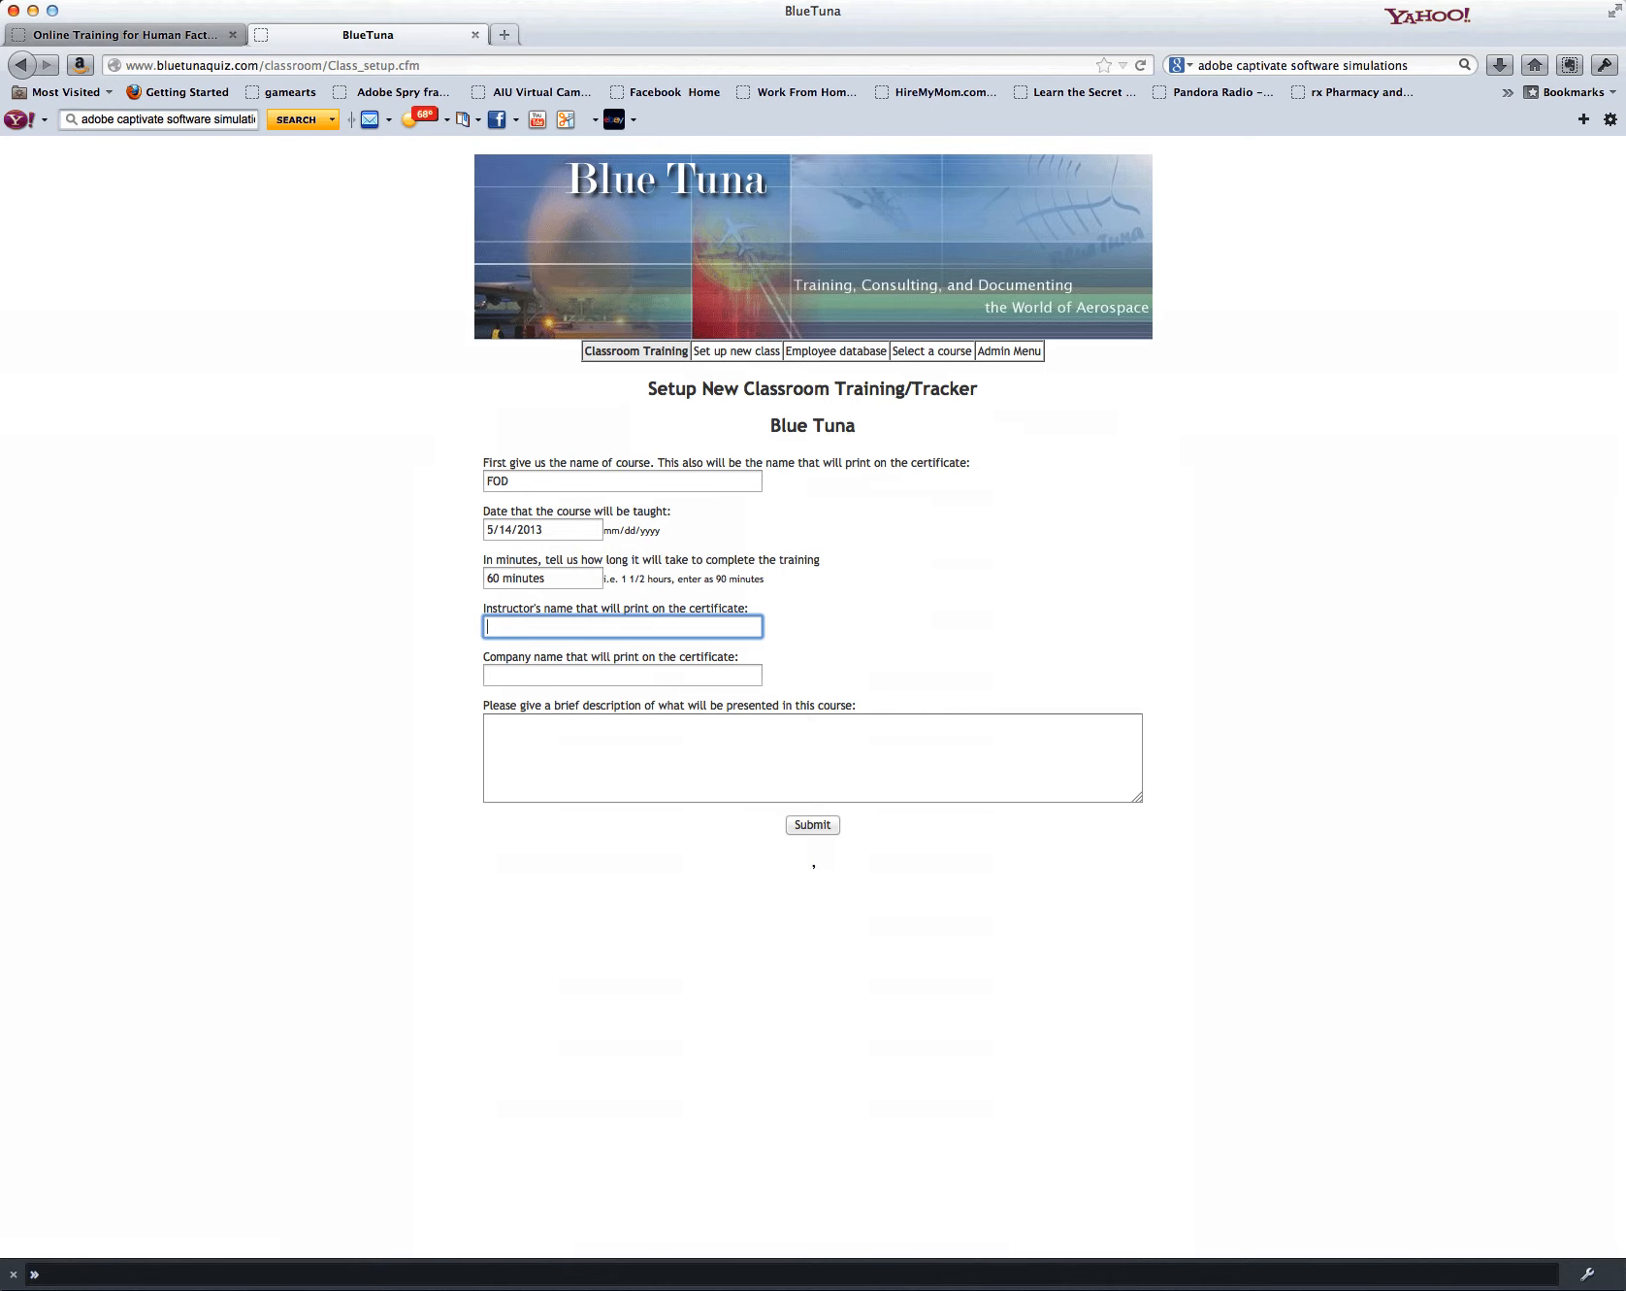
Step: Fill in the instructor's full name and enter Matts Aviation as the company name for the certificate
key(Tab)
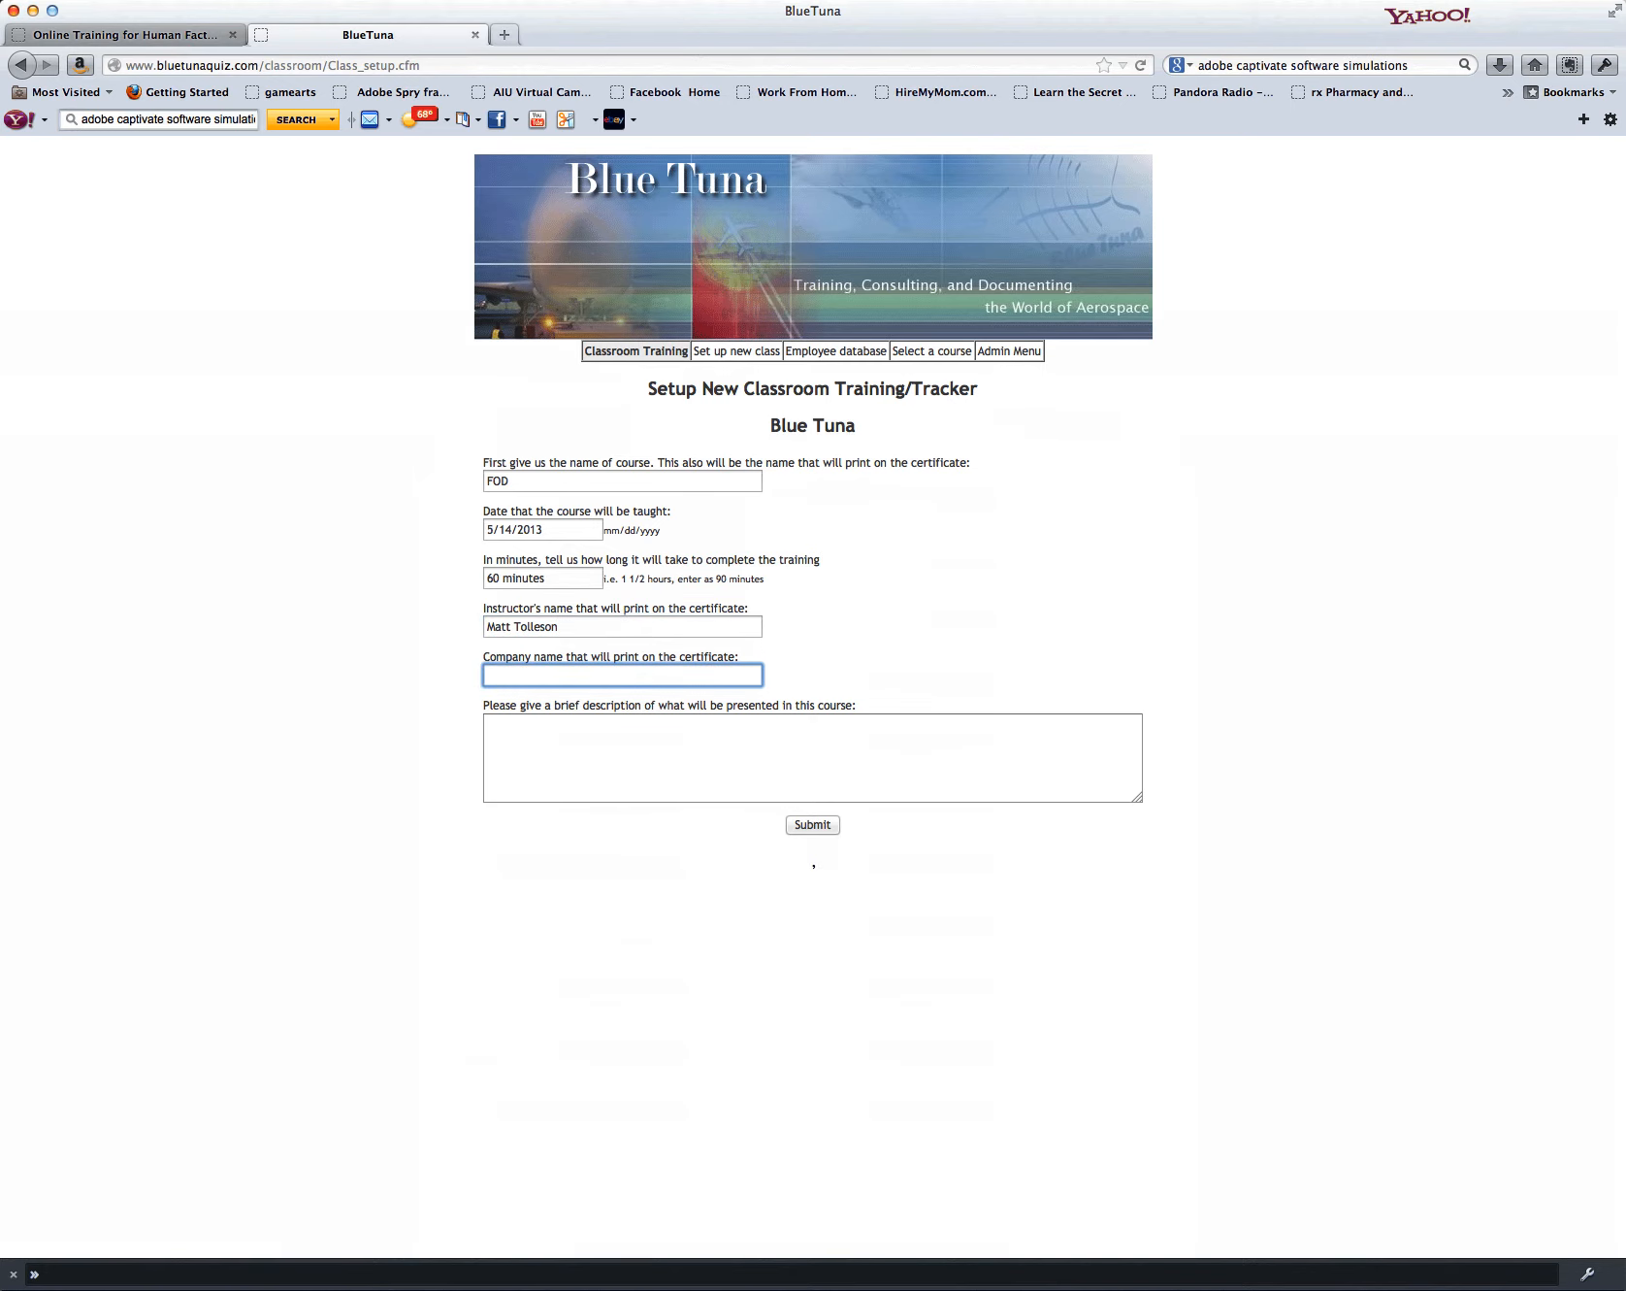
text(Matts Aviation)
key(Tab)
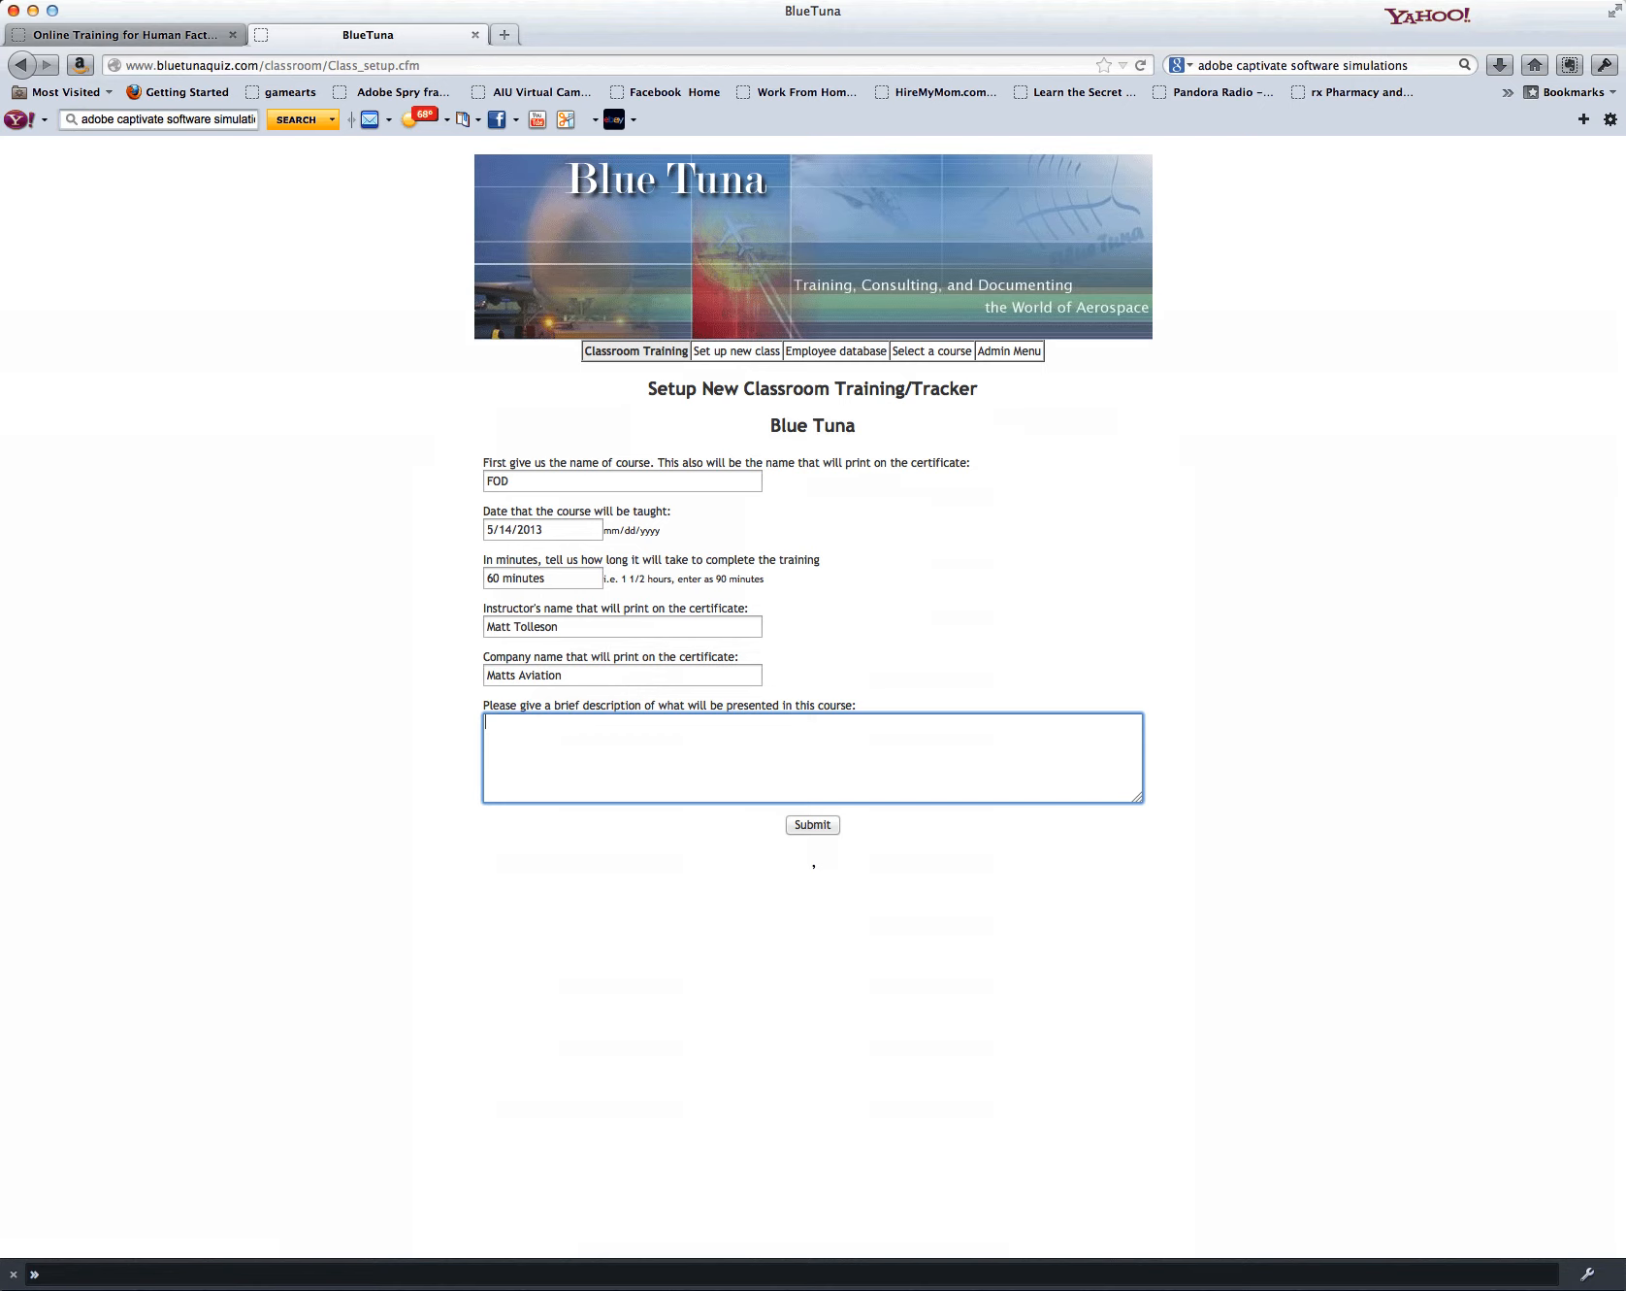
Step: Enter the course description "Foreign Object Debris training on-site" and try to submit the class form
text(Foreign Object Debris training on site)
click(663, 722)
key(BackSpace)
text(-)
click(812, 824)
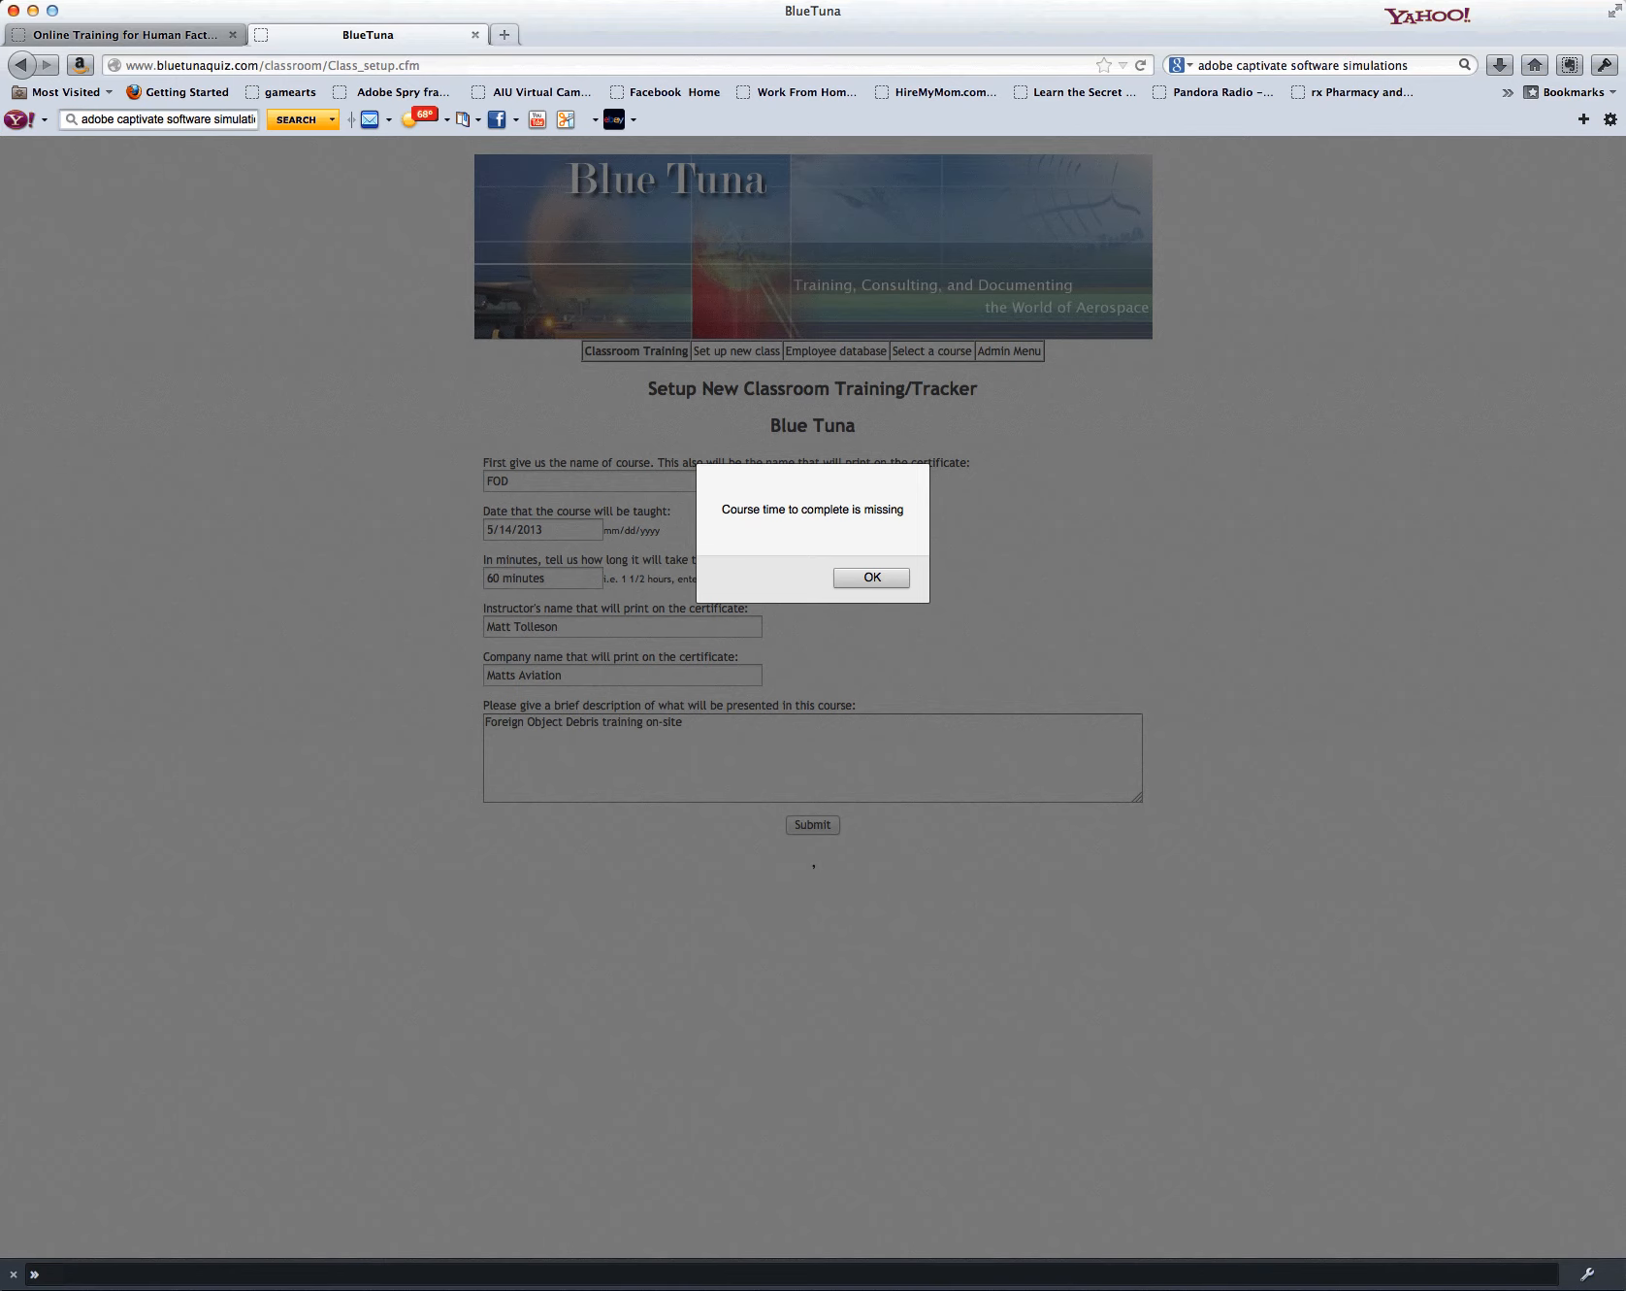
Step: Dismiss the alert, reduce the training time entry to just 60, and submit the class form
key(Return)
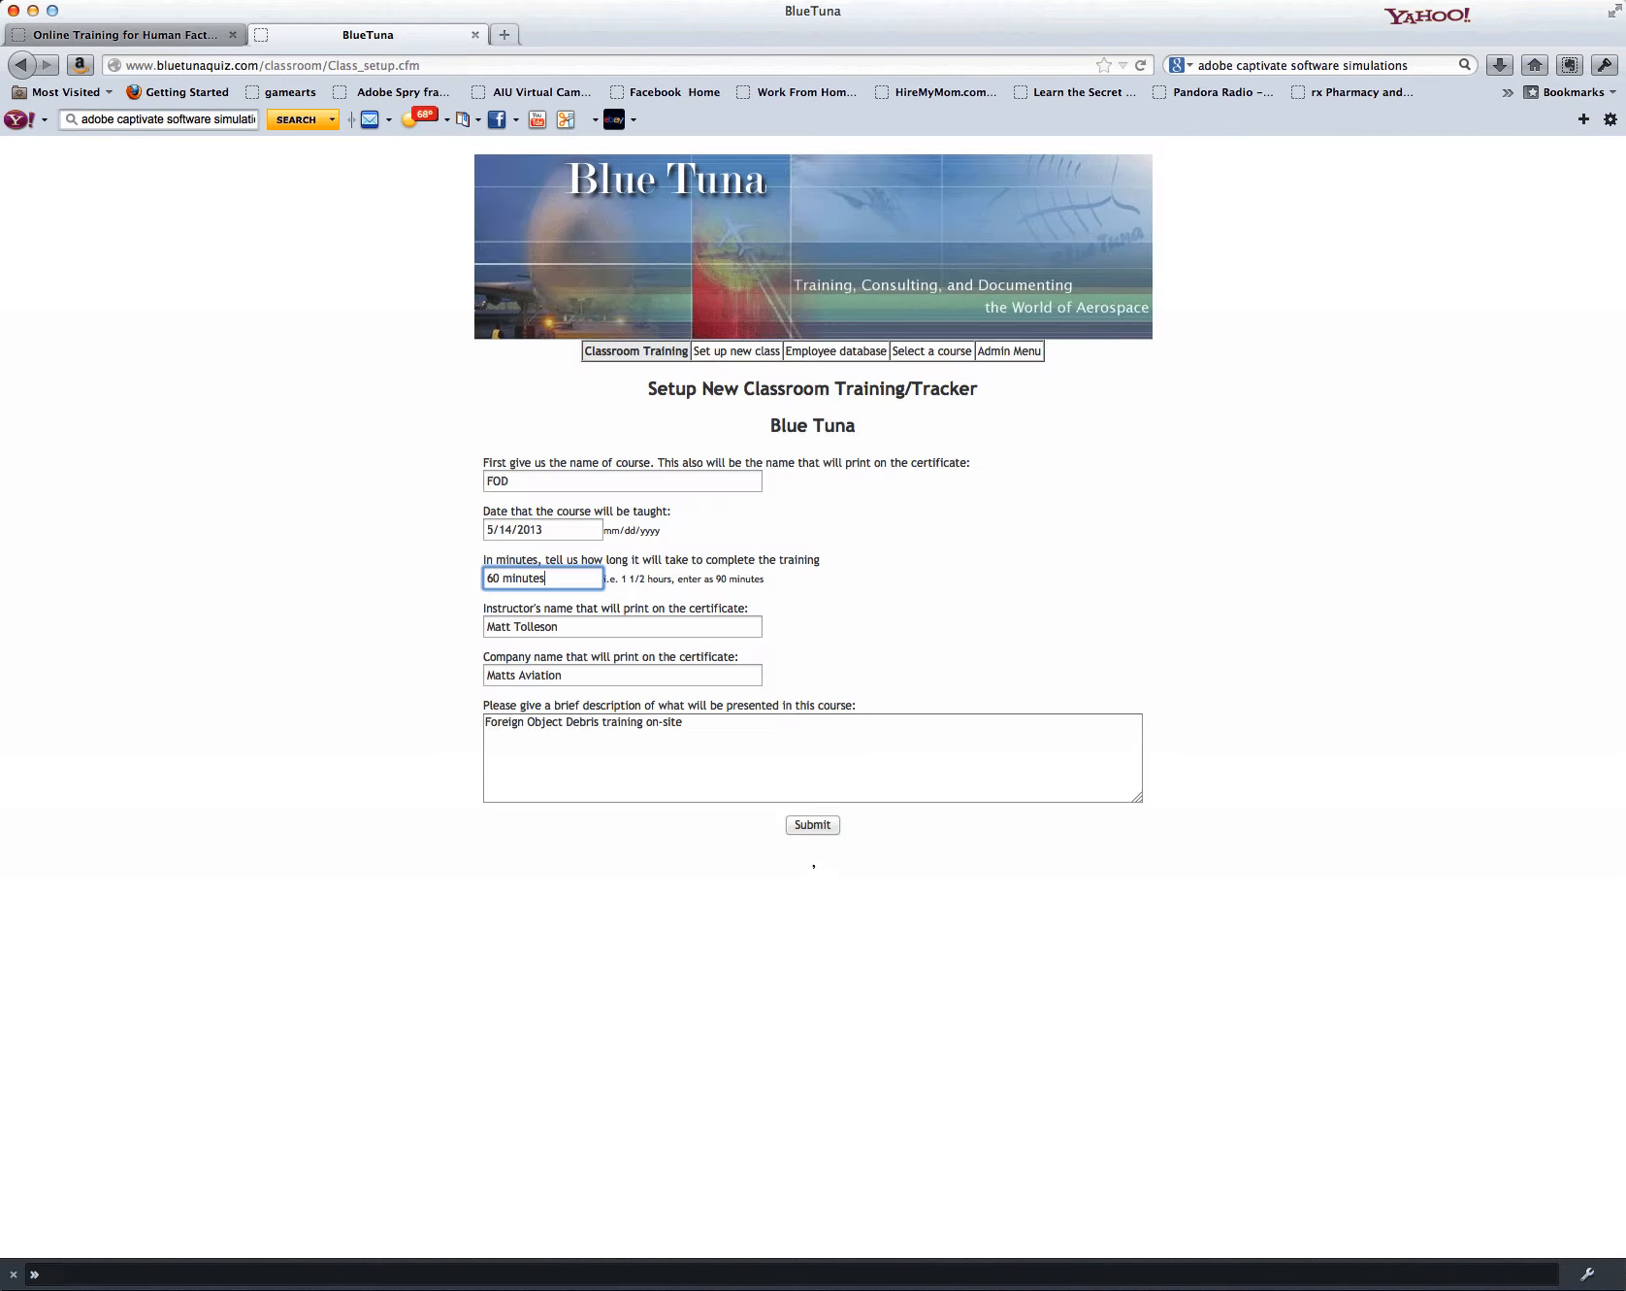
drag(546, 580, 498, 583)
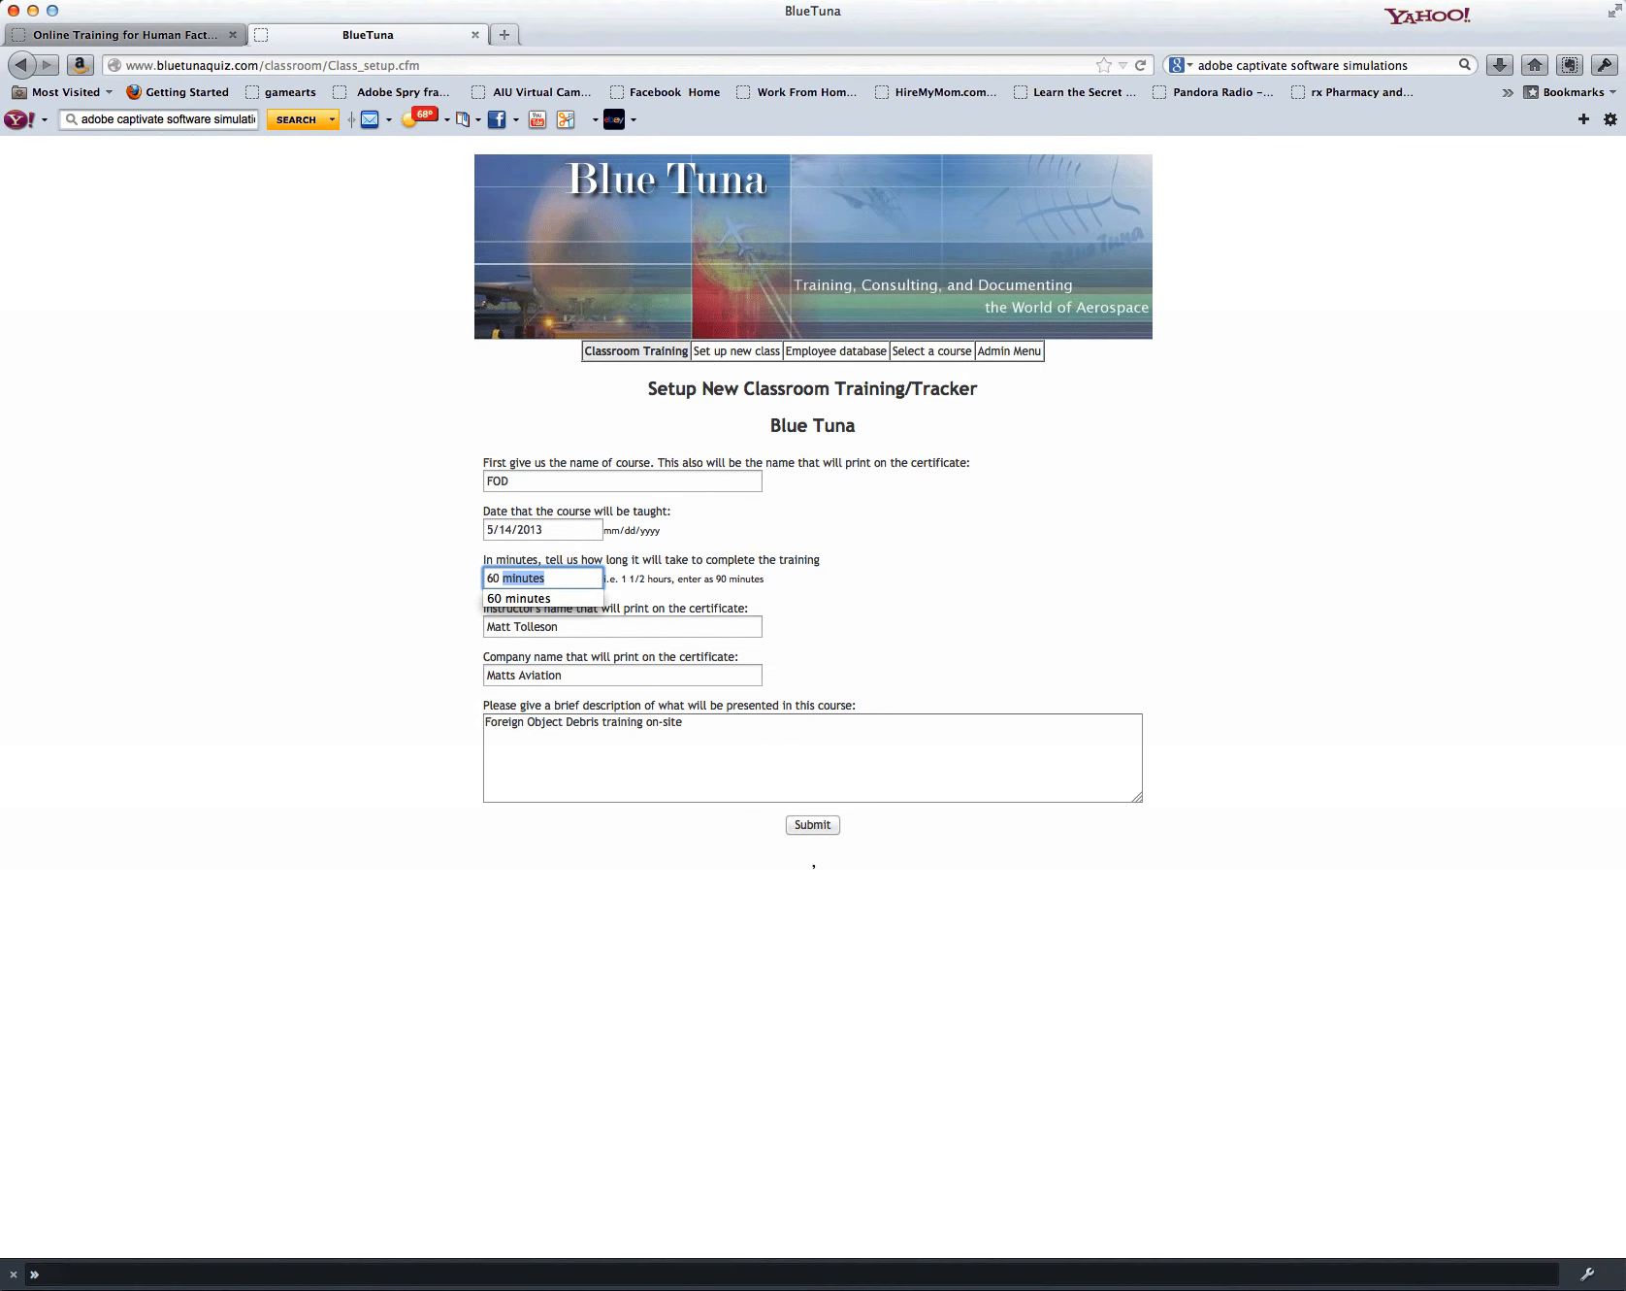
key(BackSpace)
key(Tab)
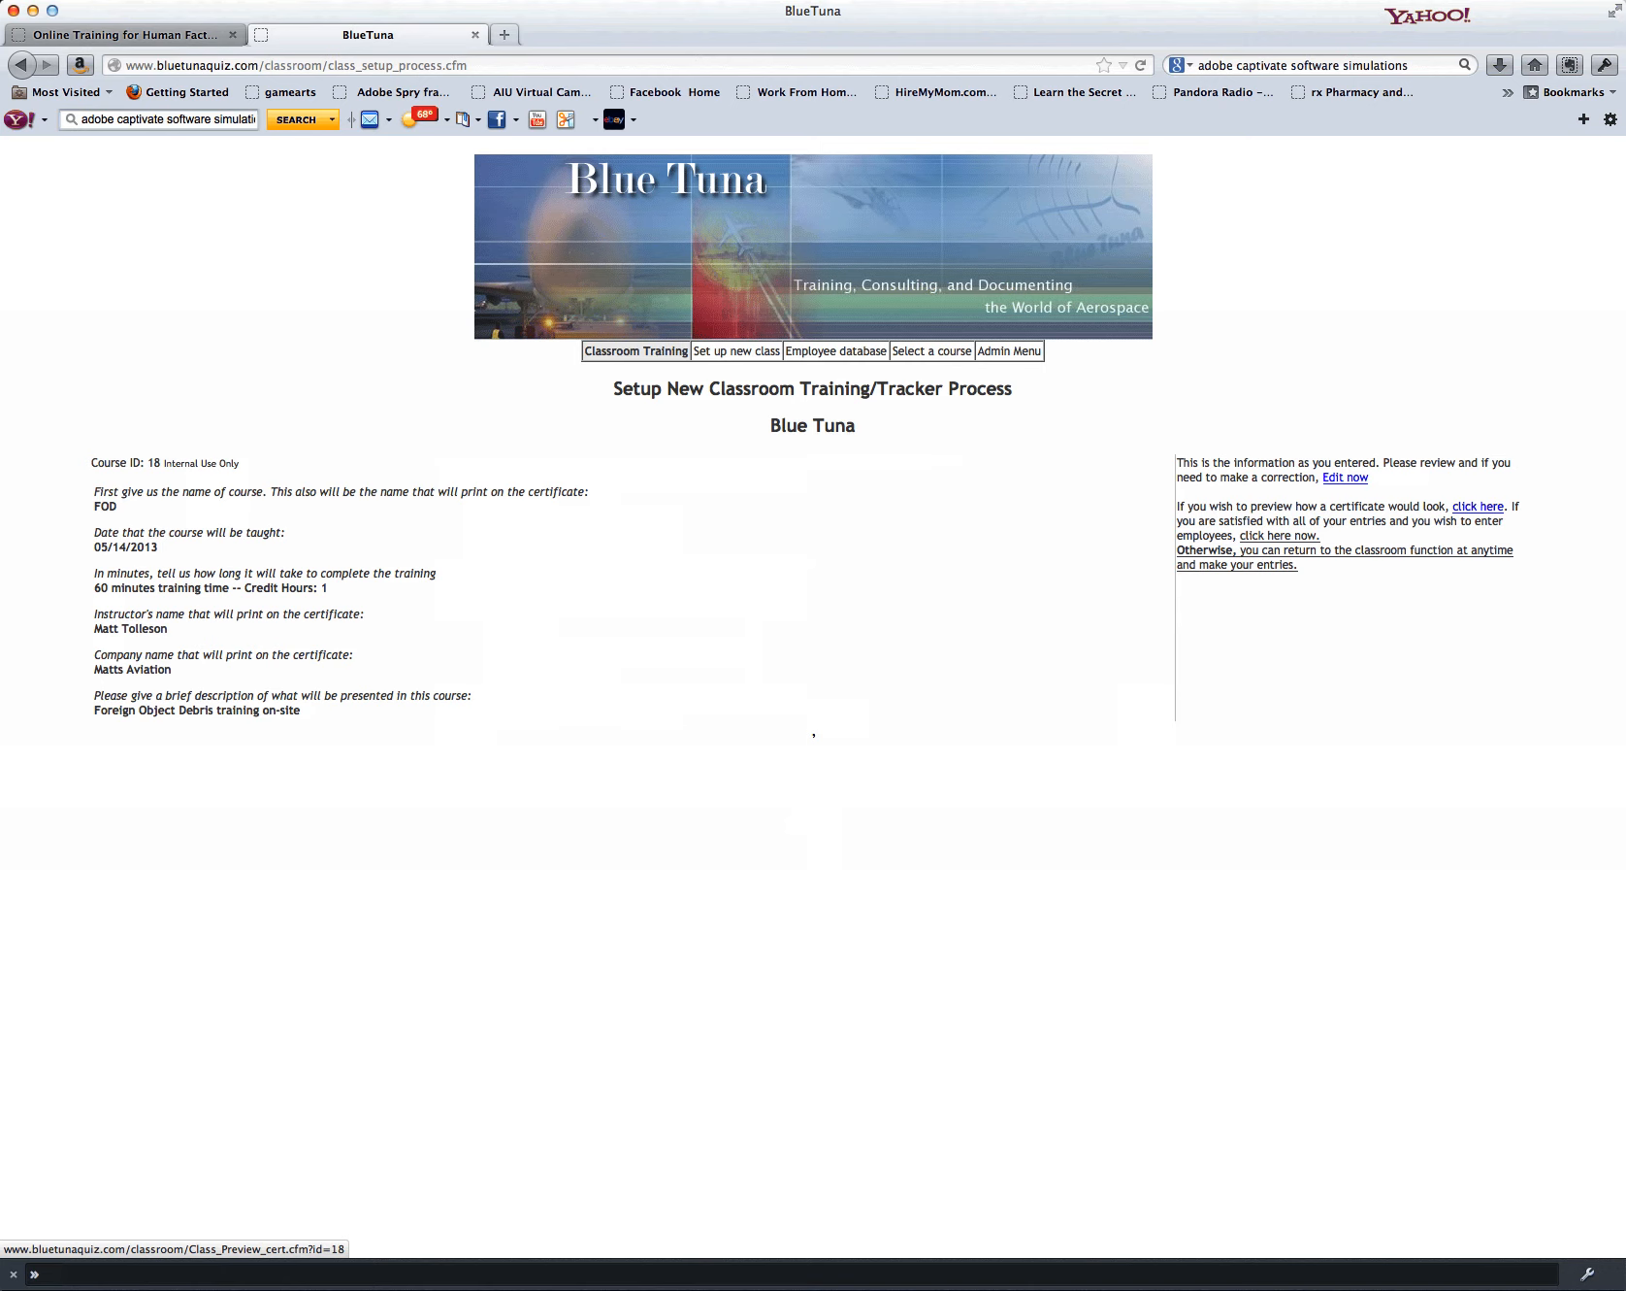
Step: Preview how the course certificate looks and return to the class review page
click(1478, 506)
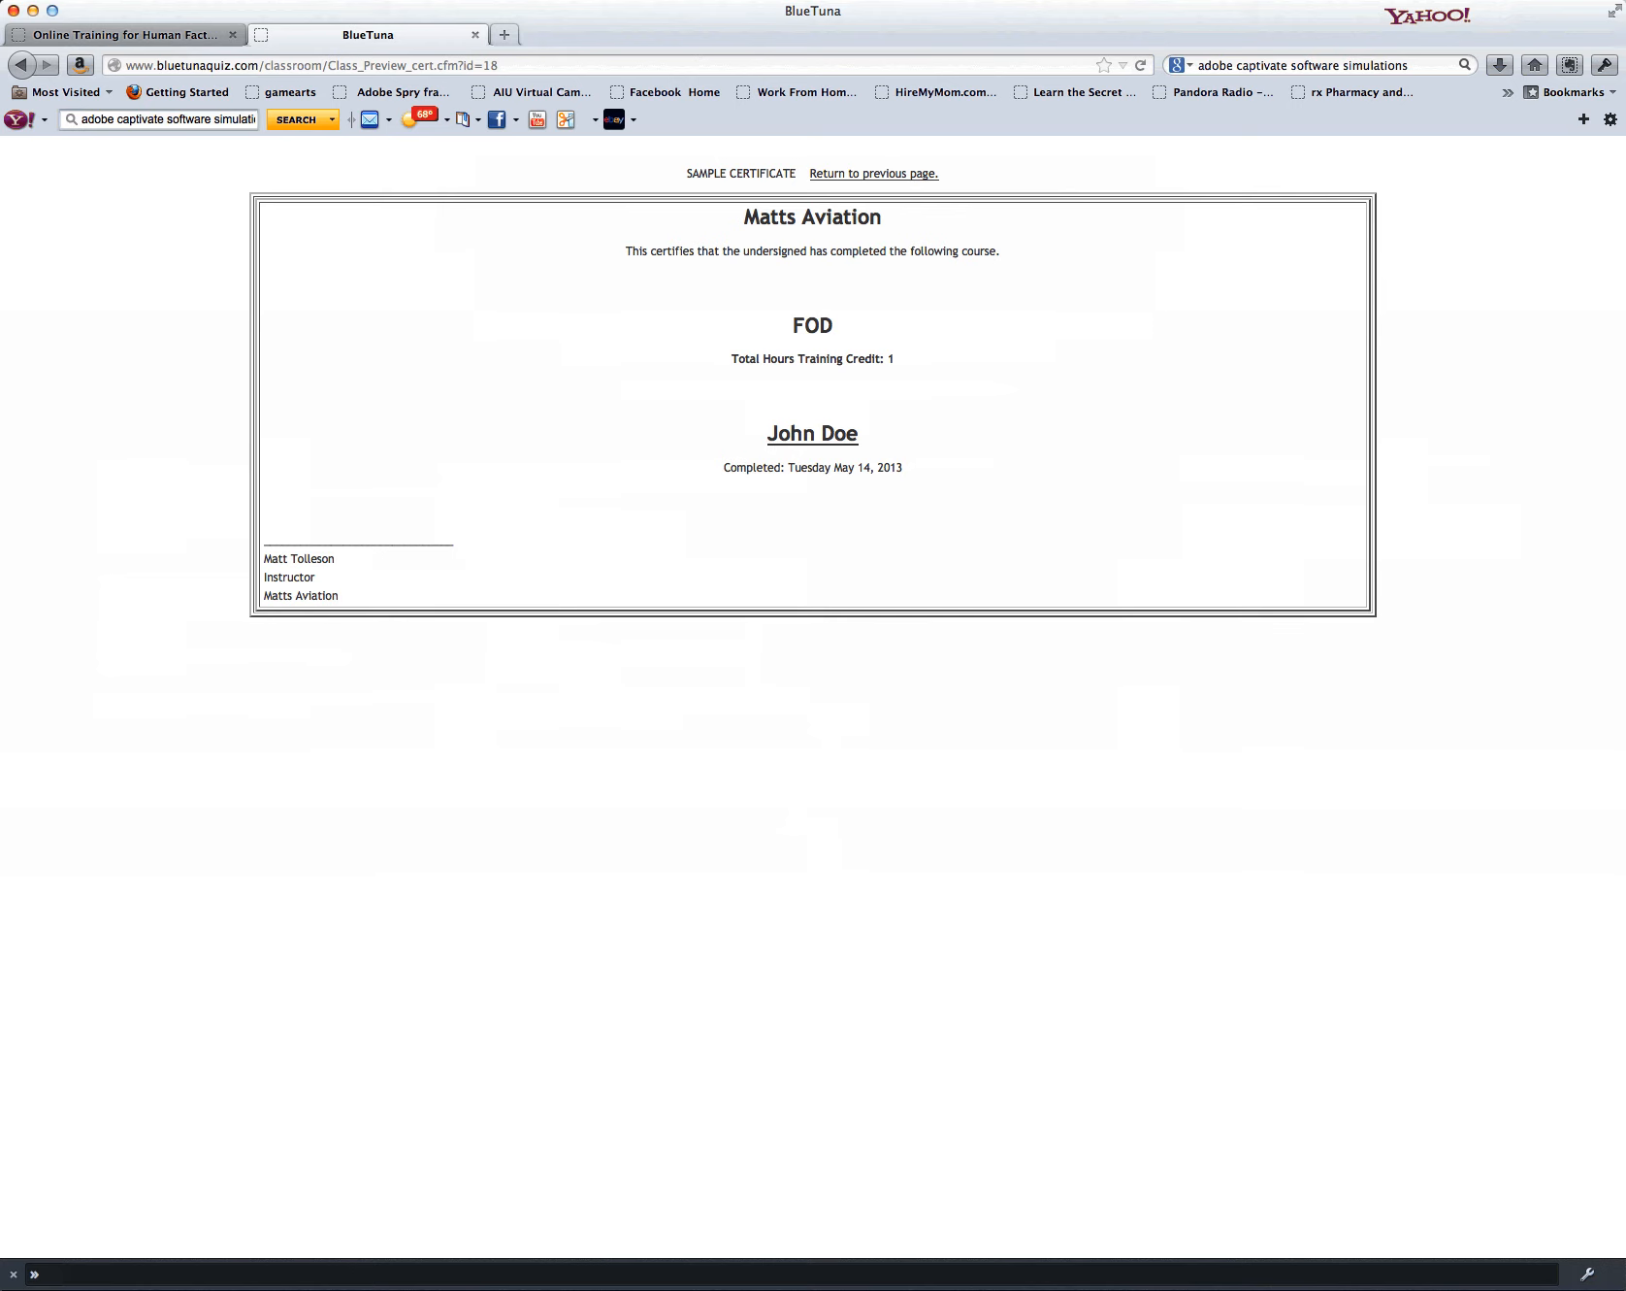
key(ctrl+Tab)
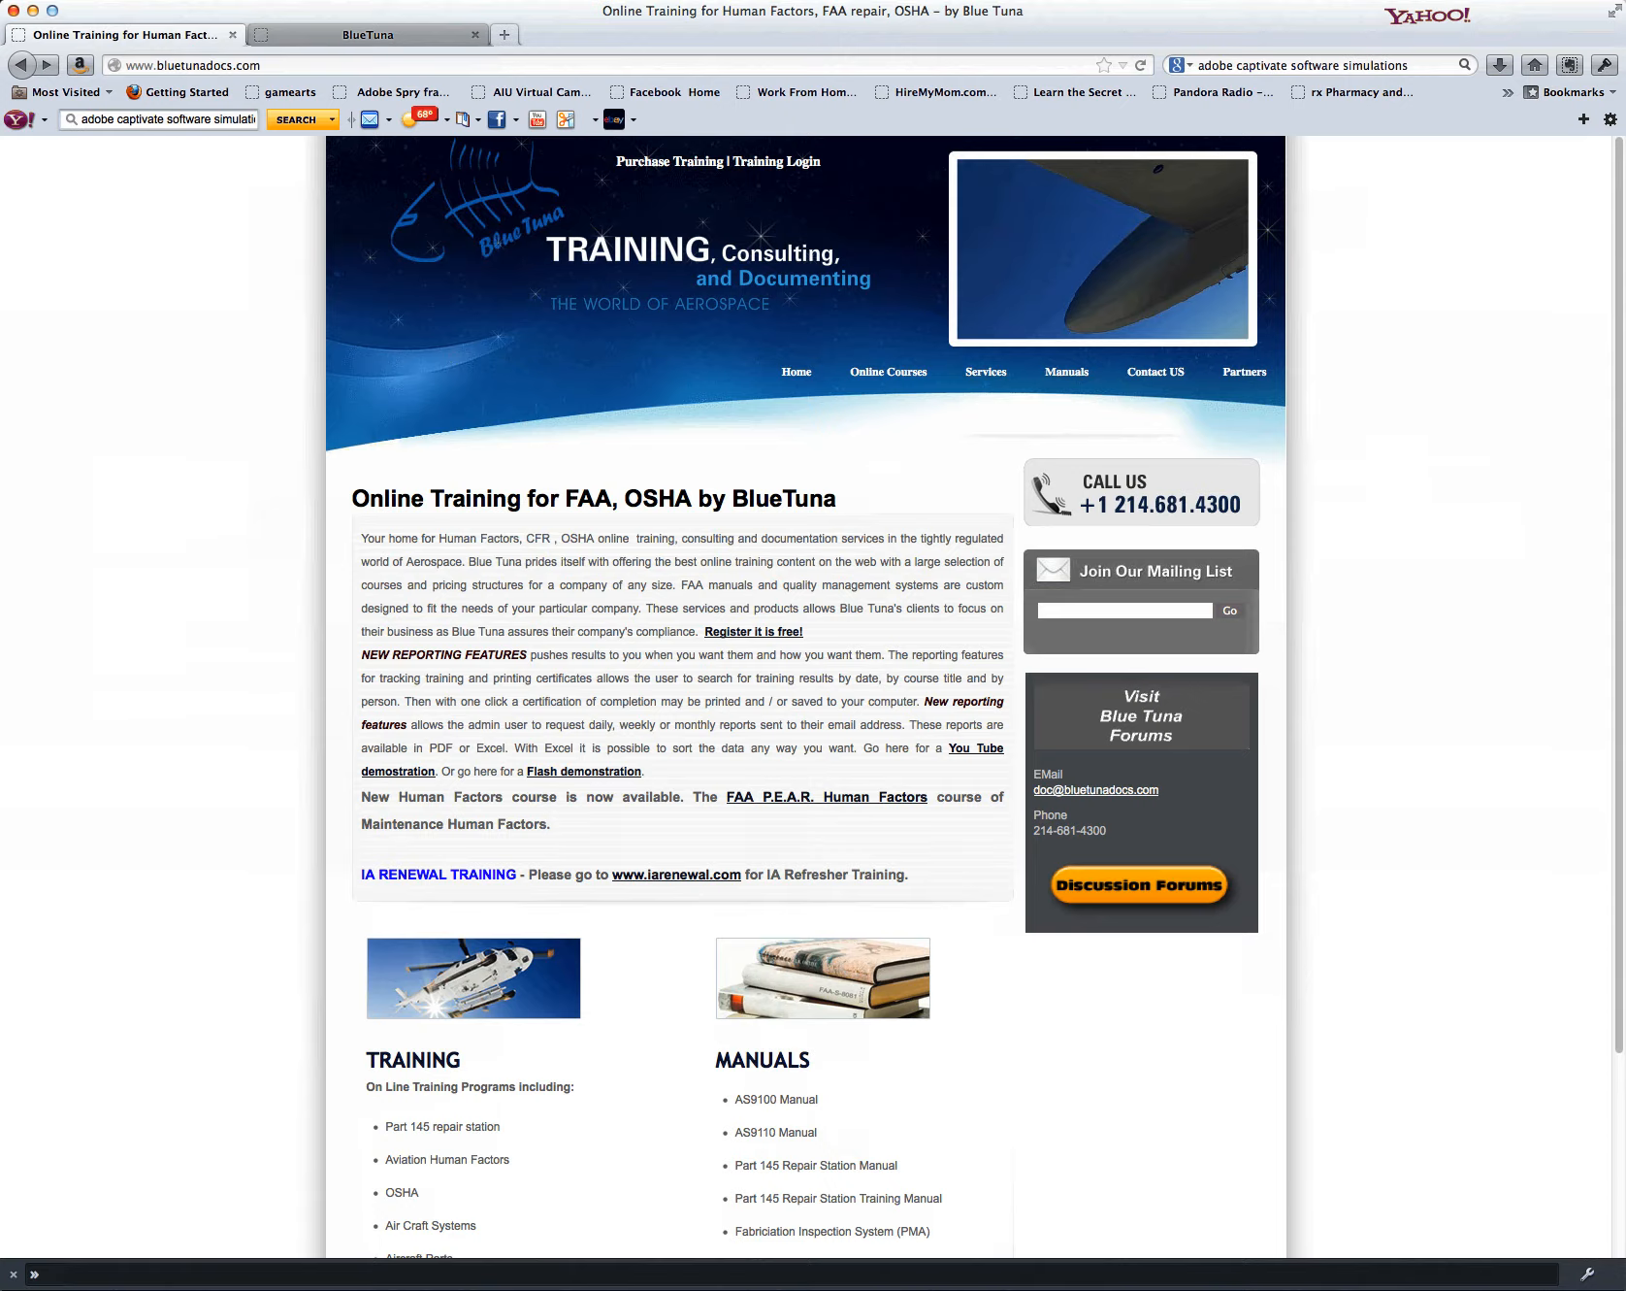
key(ctrl+Tab)
key(super+Left)
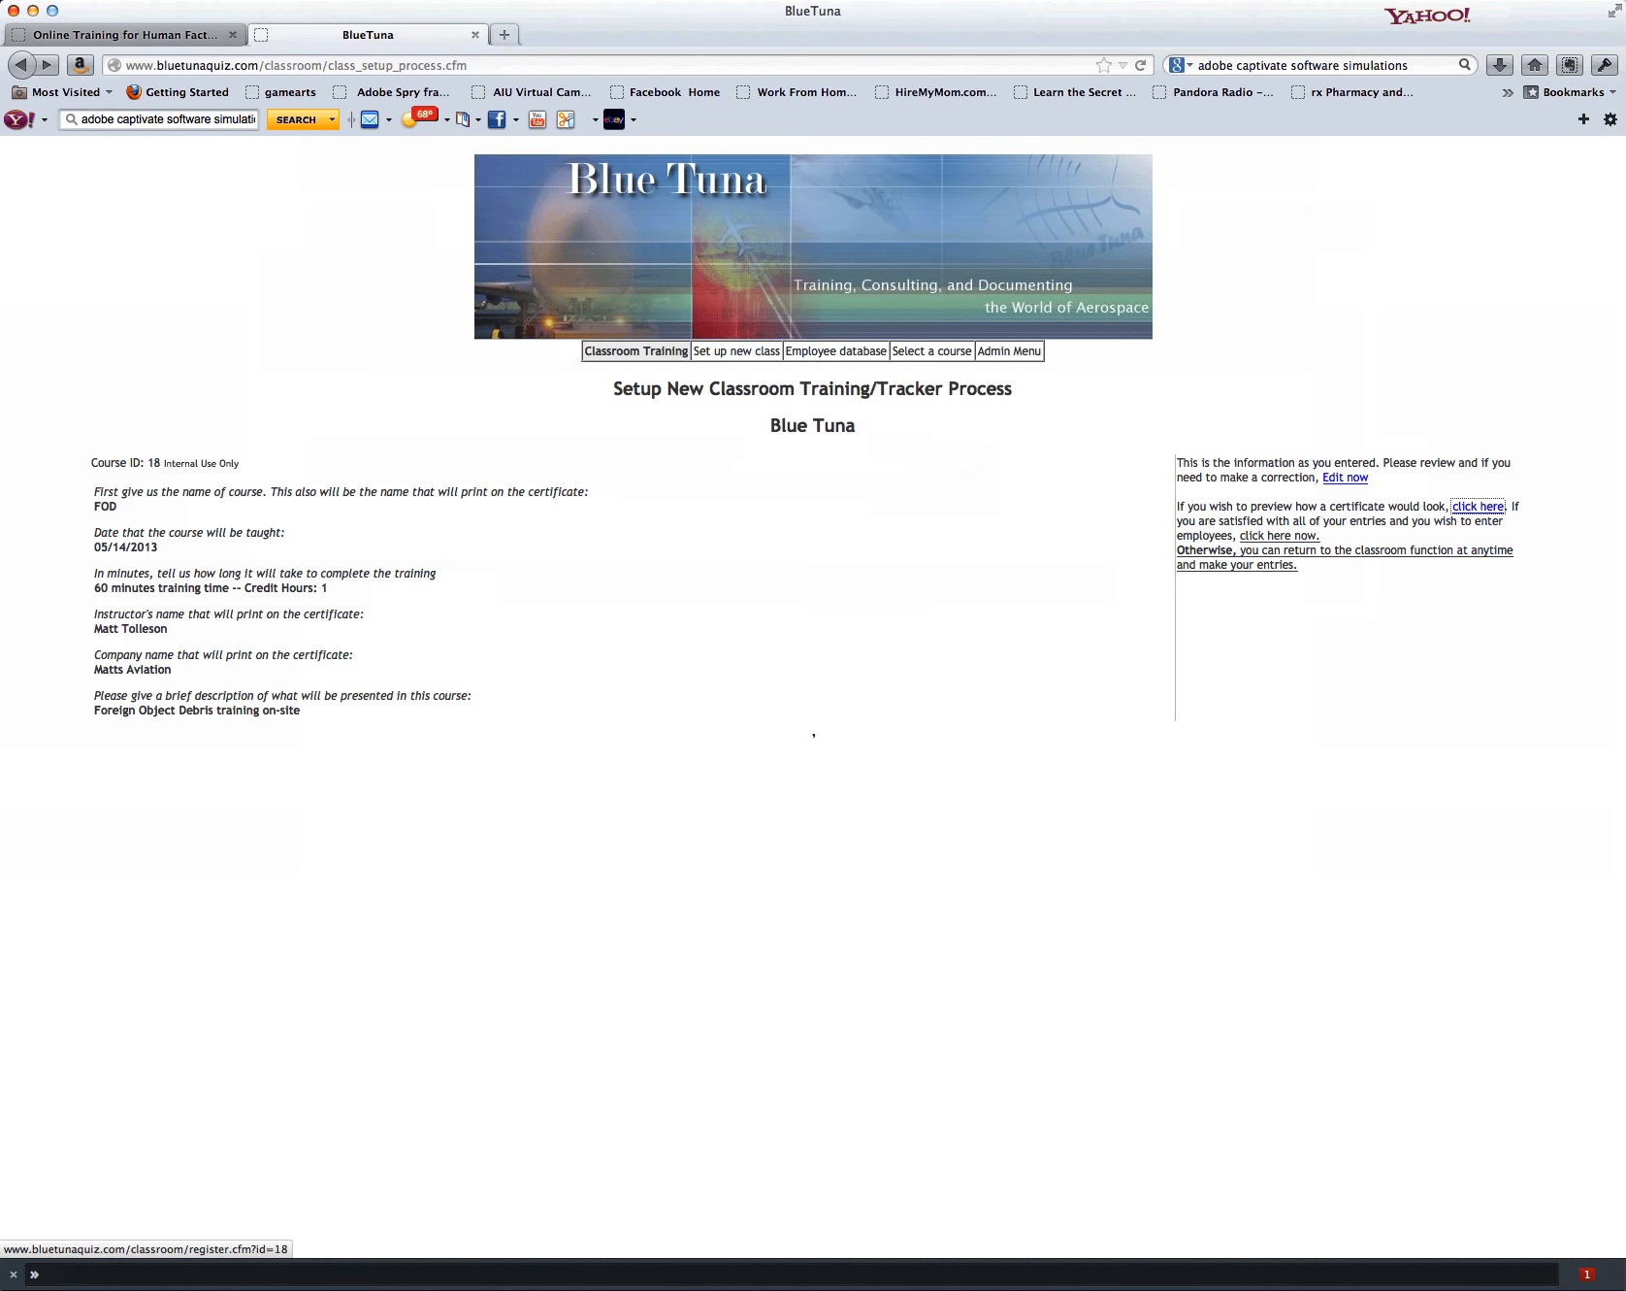
Step: Open employee entry for the FOD class and fill in the first employee's full name and ID number
click(1279, 535)
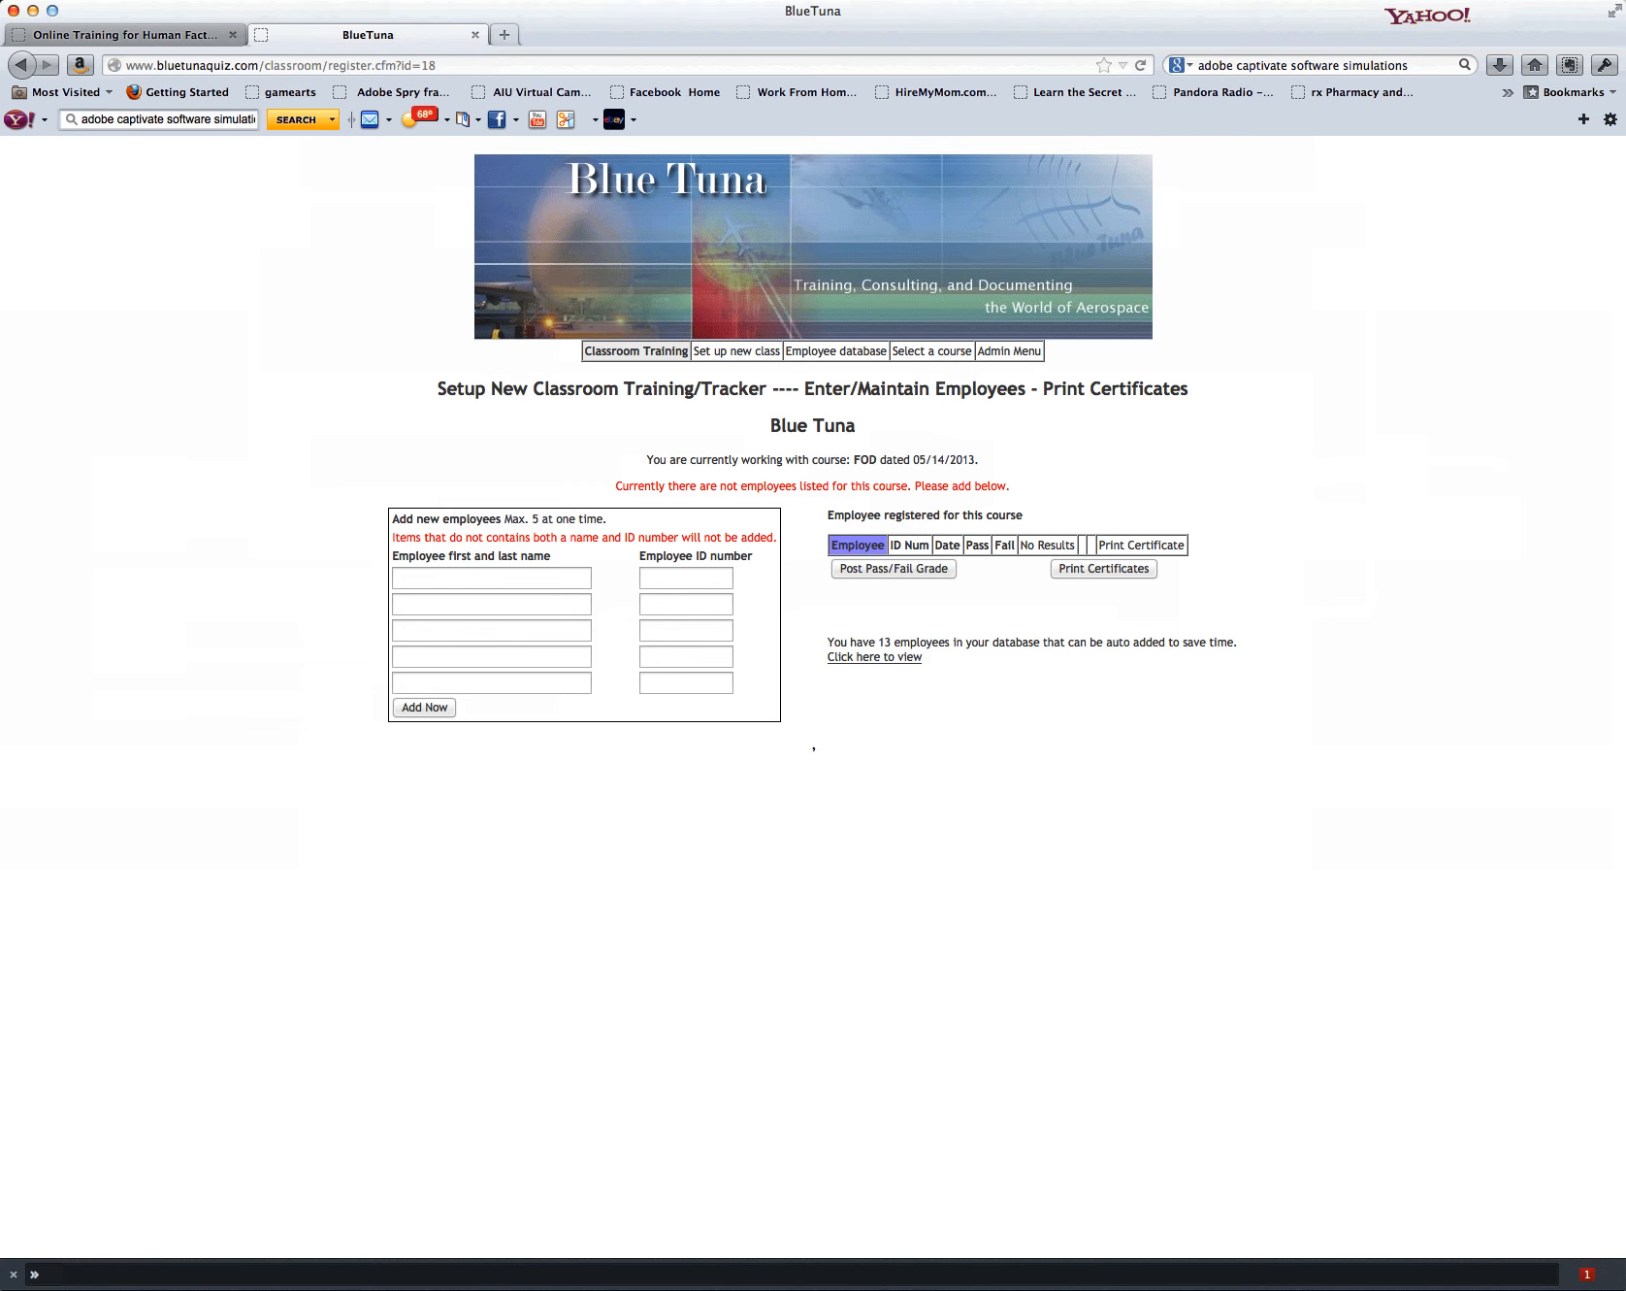
click(492, 578)
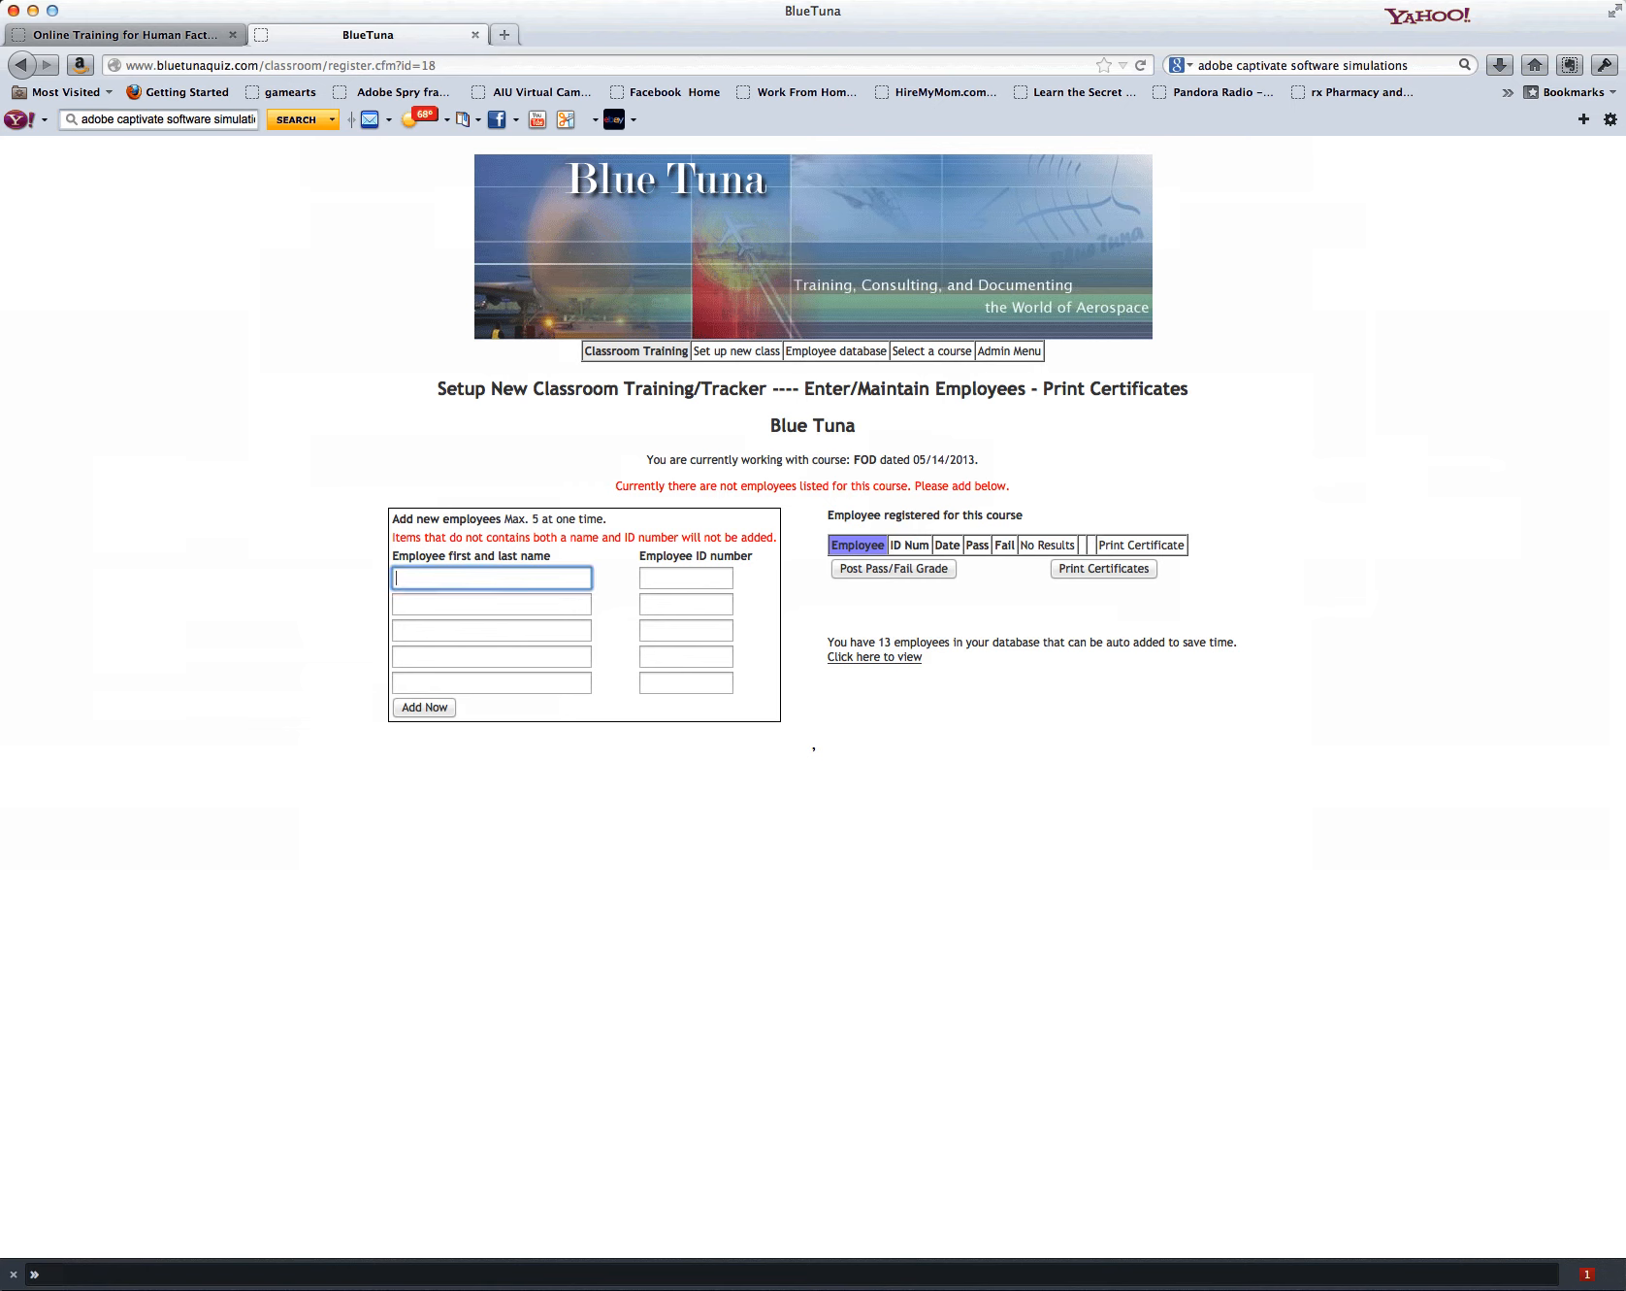
key(Tab)
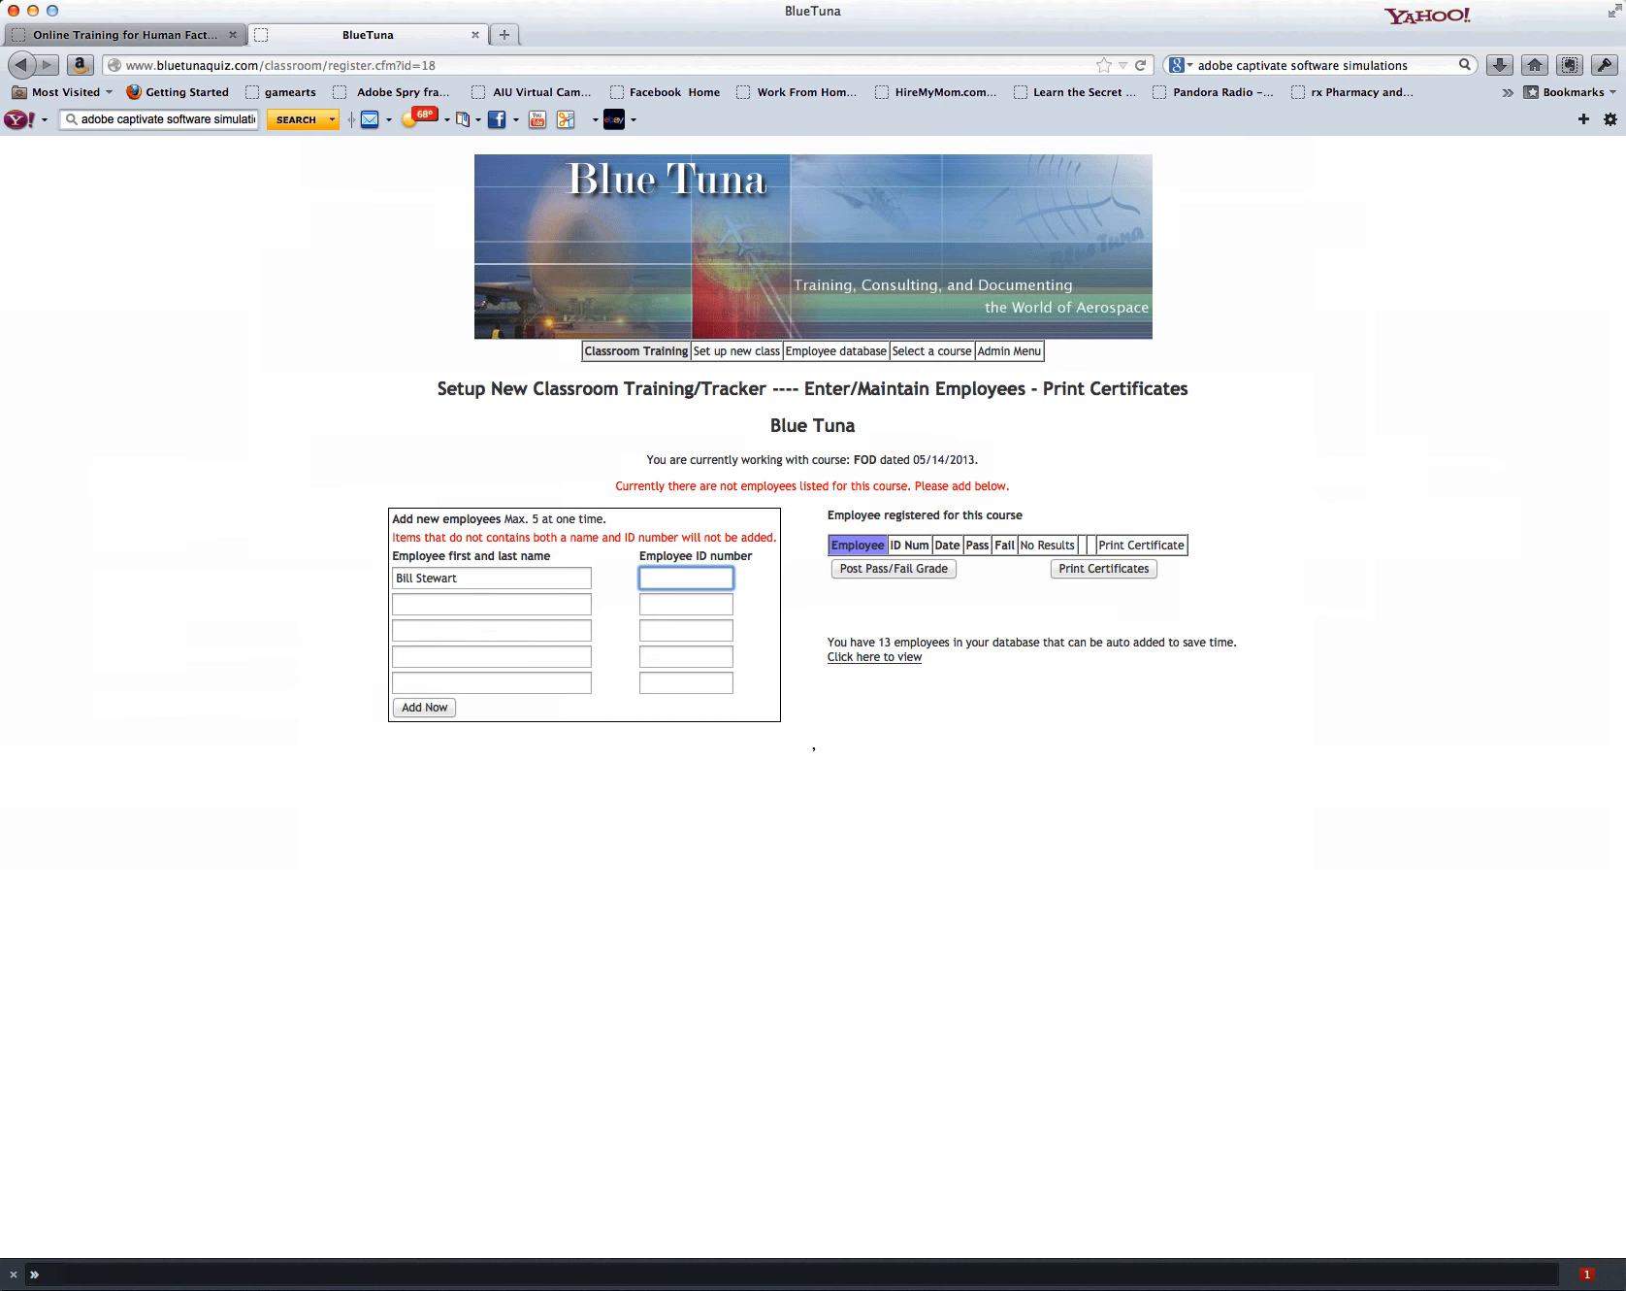
text(0001)
key(Tab)
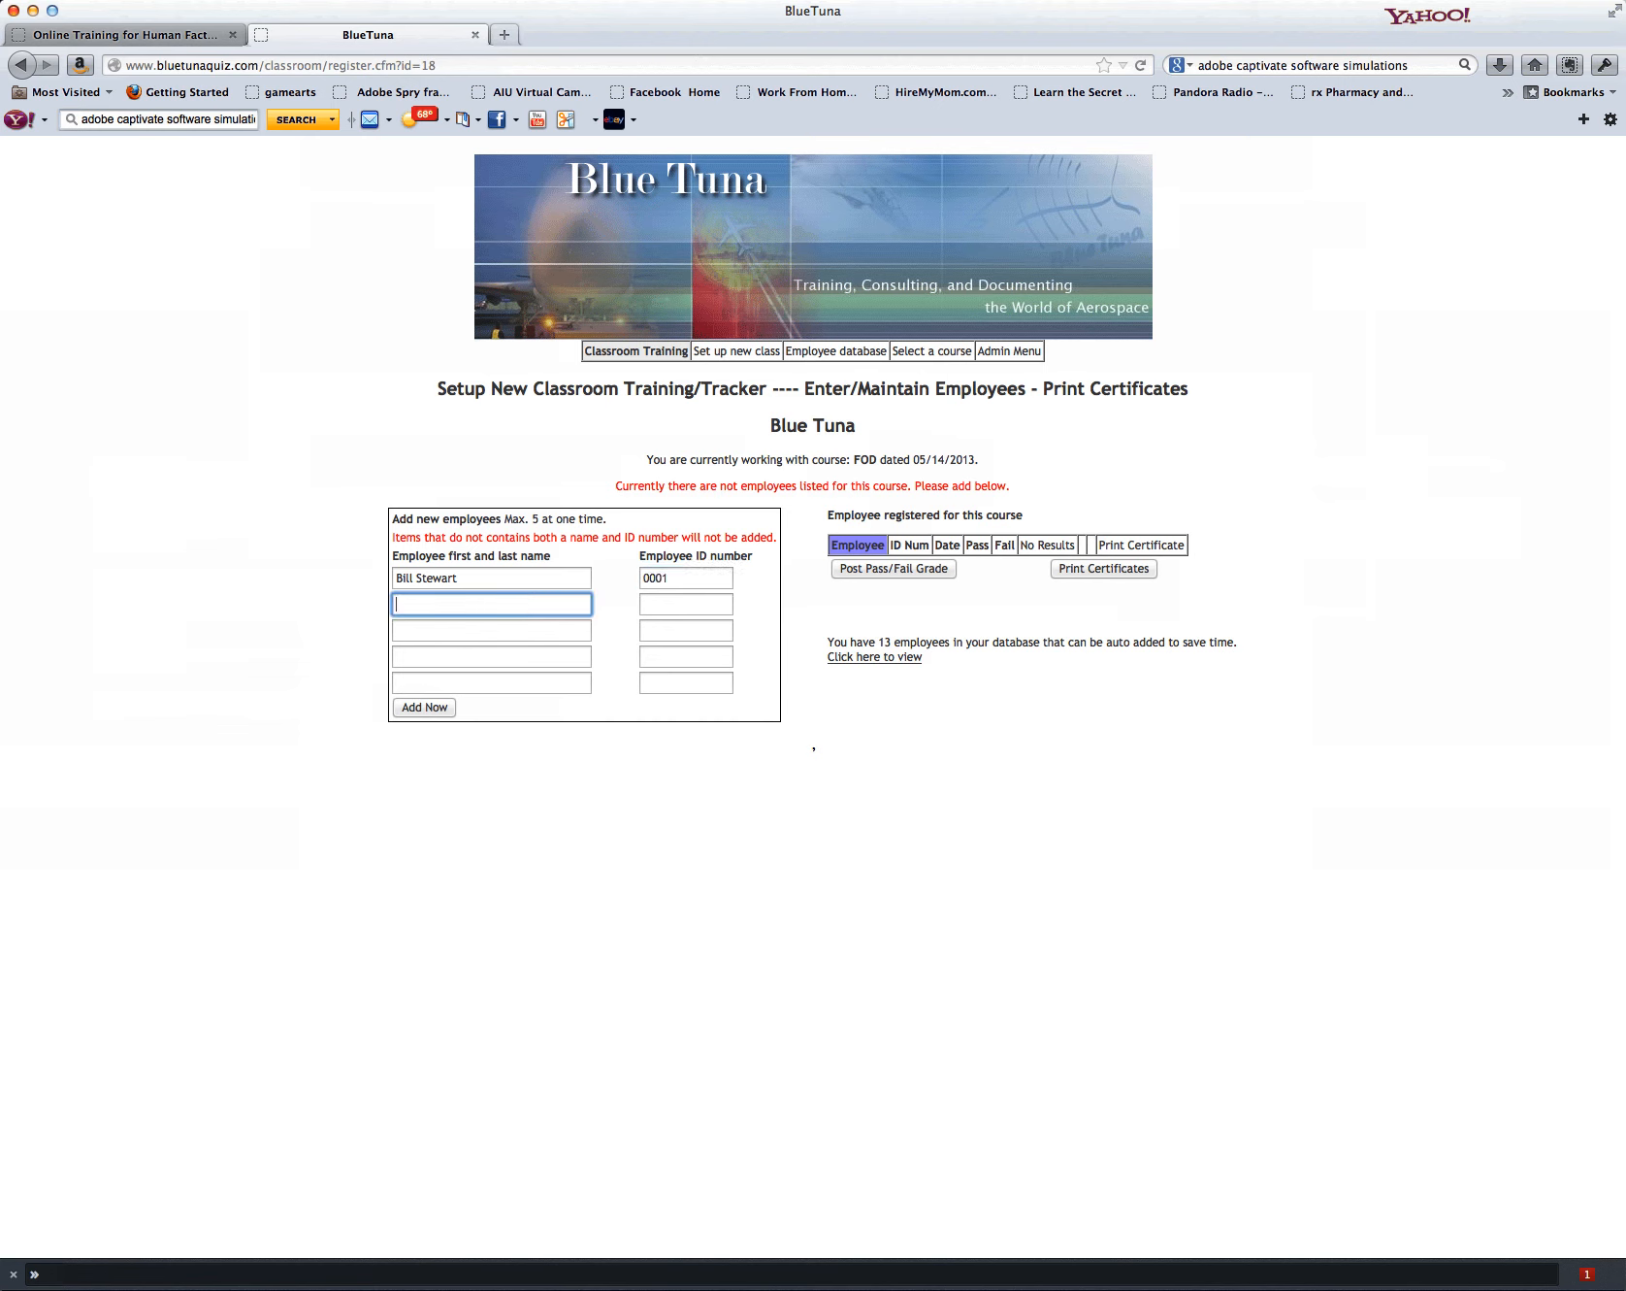
Step: Fill in the second employee's full name and ID number, and add both employees to the class
key(Tab)
text(0002)
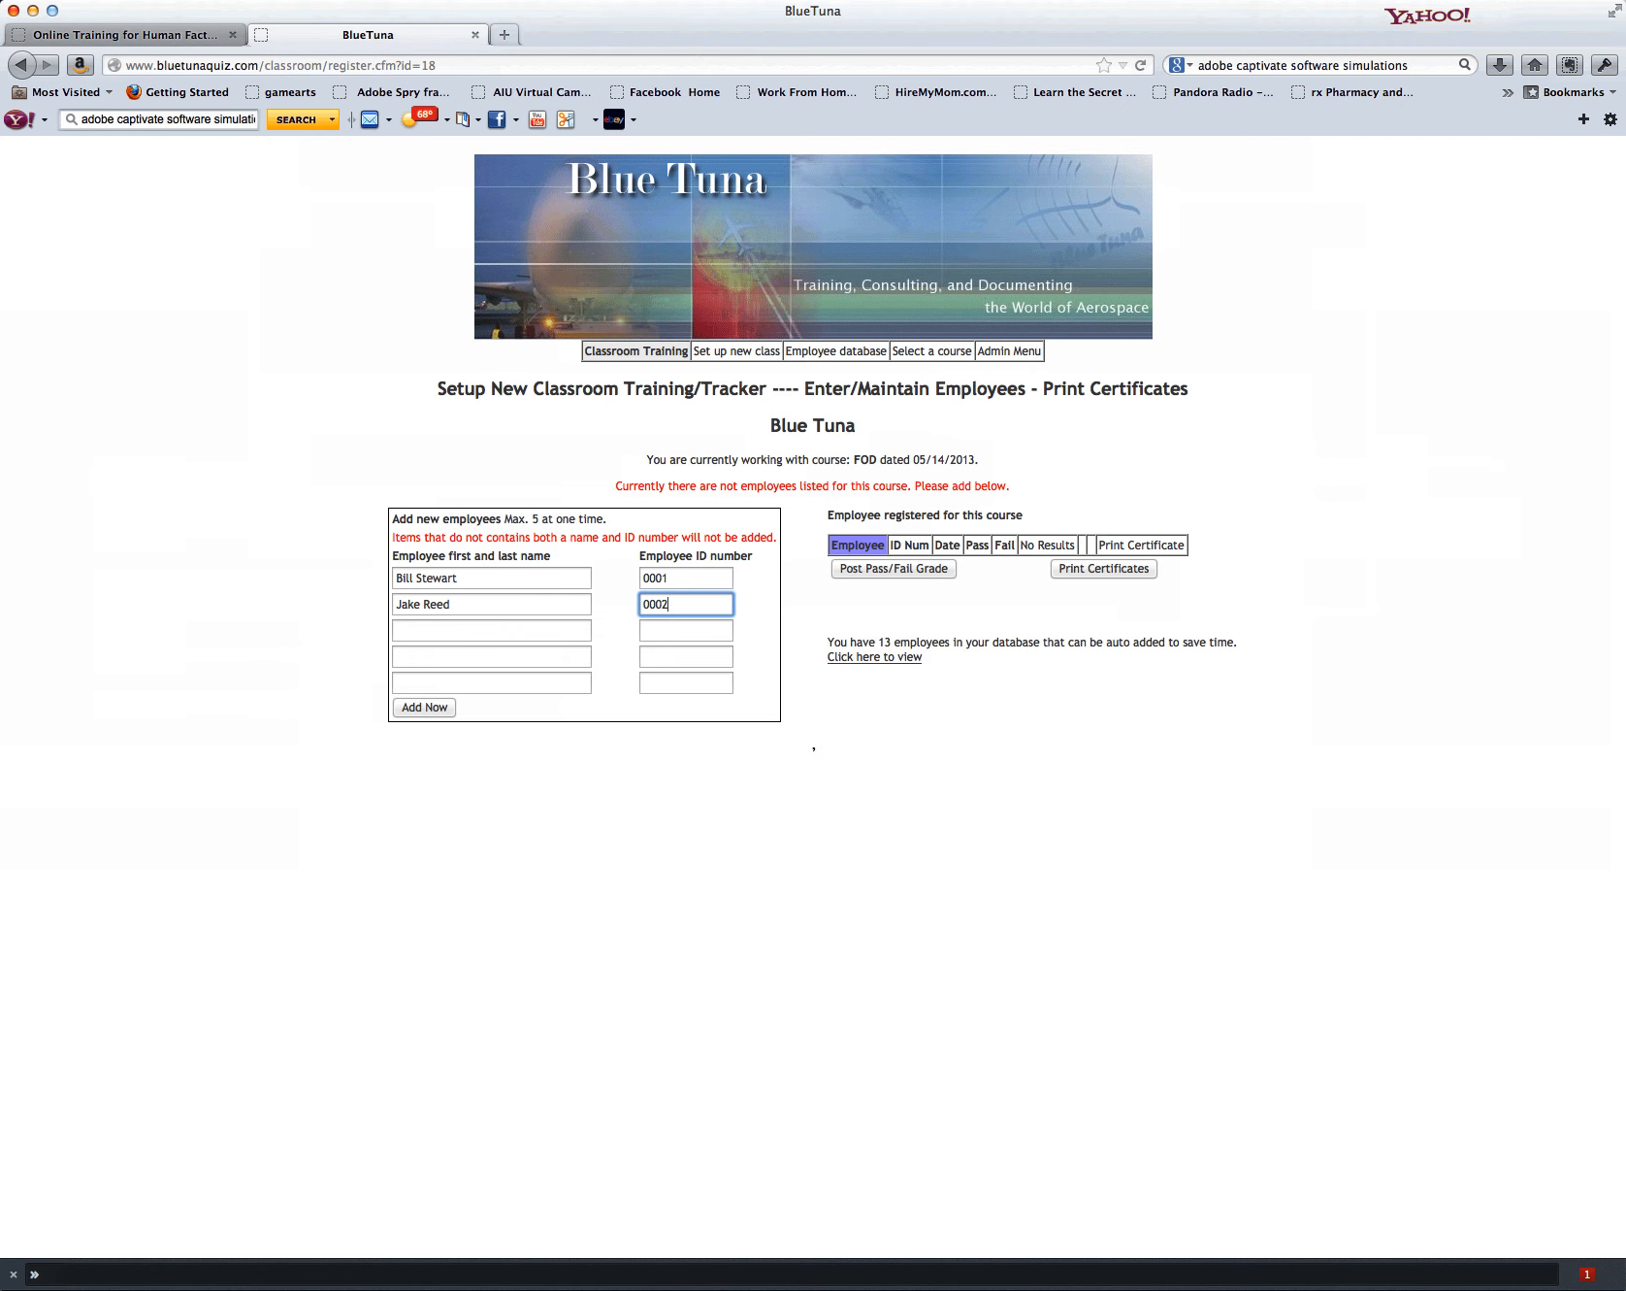
key(Return)
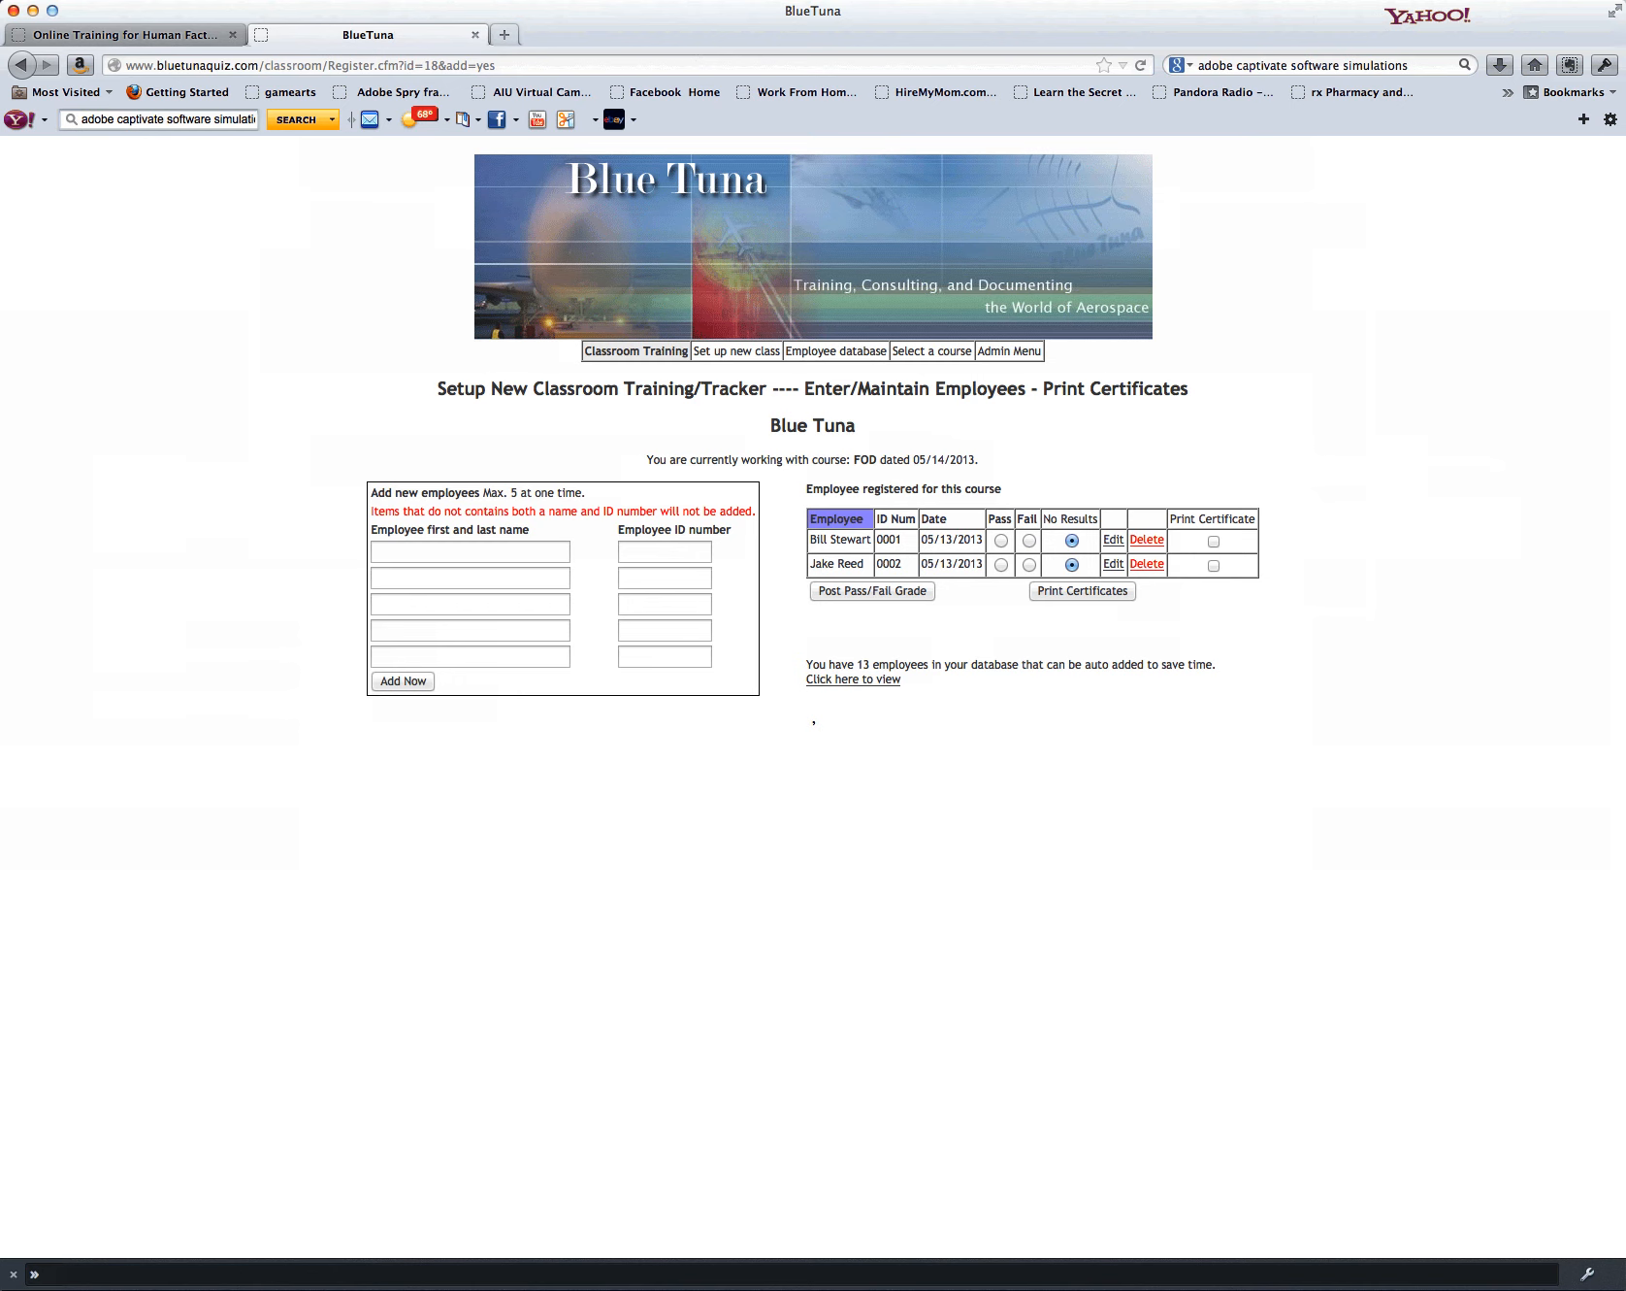
Step: Mark the first employee as Pass and the second as Fail, tick both for certificates, and post the grades
click(1001, 540)
click(1029, 564)
click(1213, 541)
click(1214, 565)
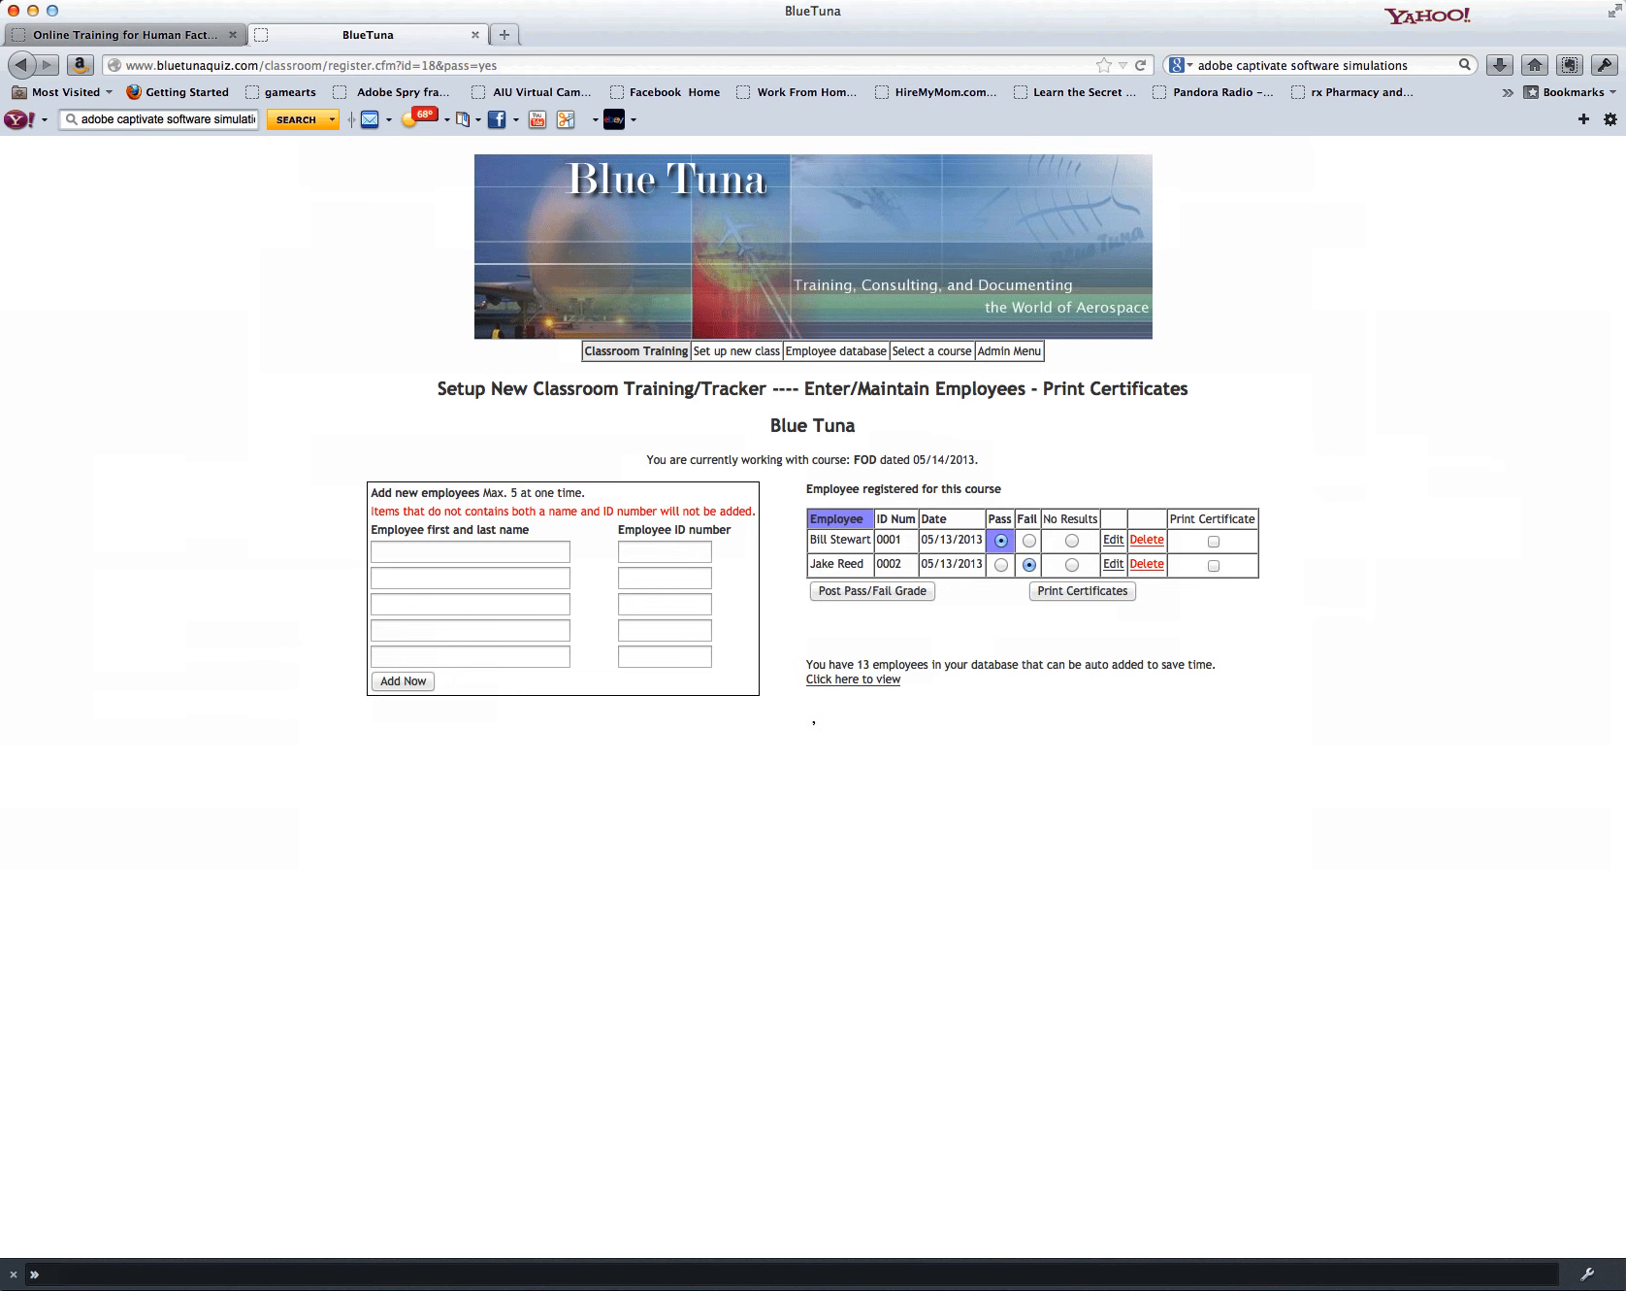
Step: Try to prepare certificates for both registered employees, including the one graded Fail
click(1214, 542)
click(1214, 565)
click(1082, 591)
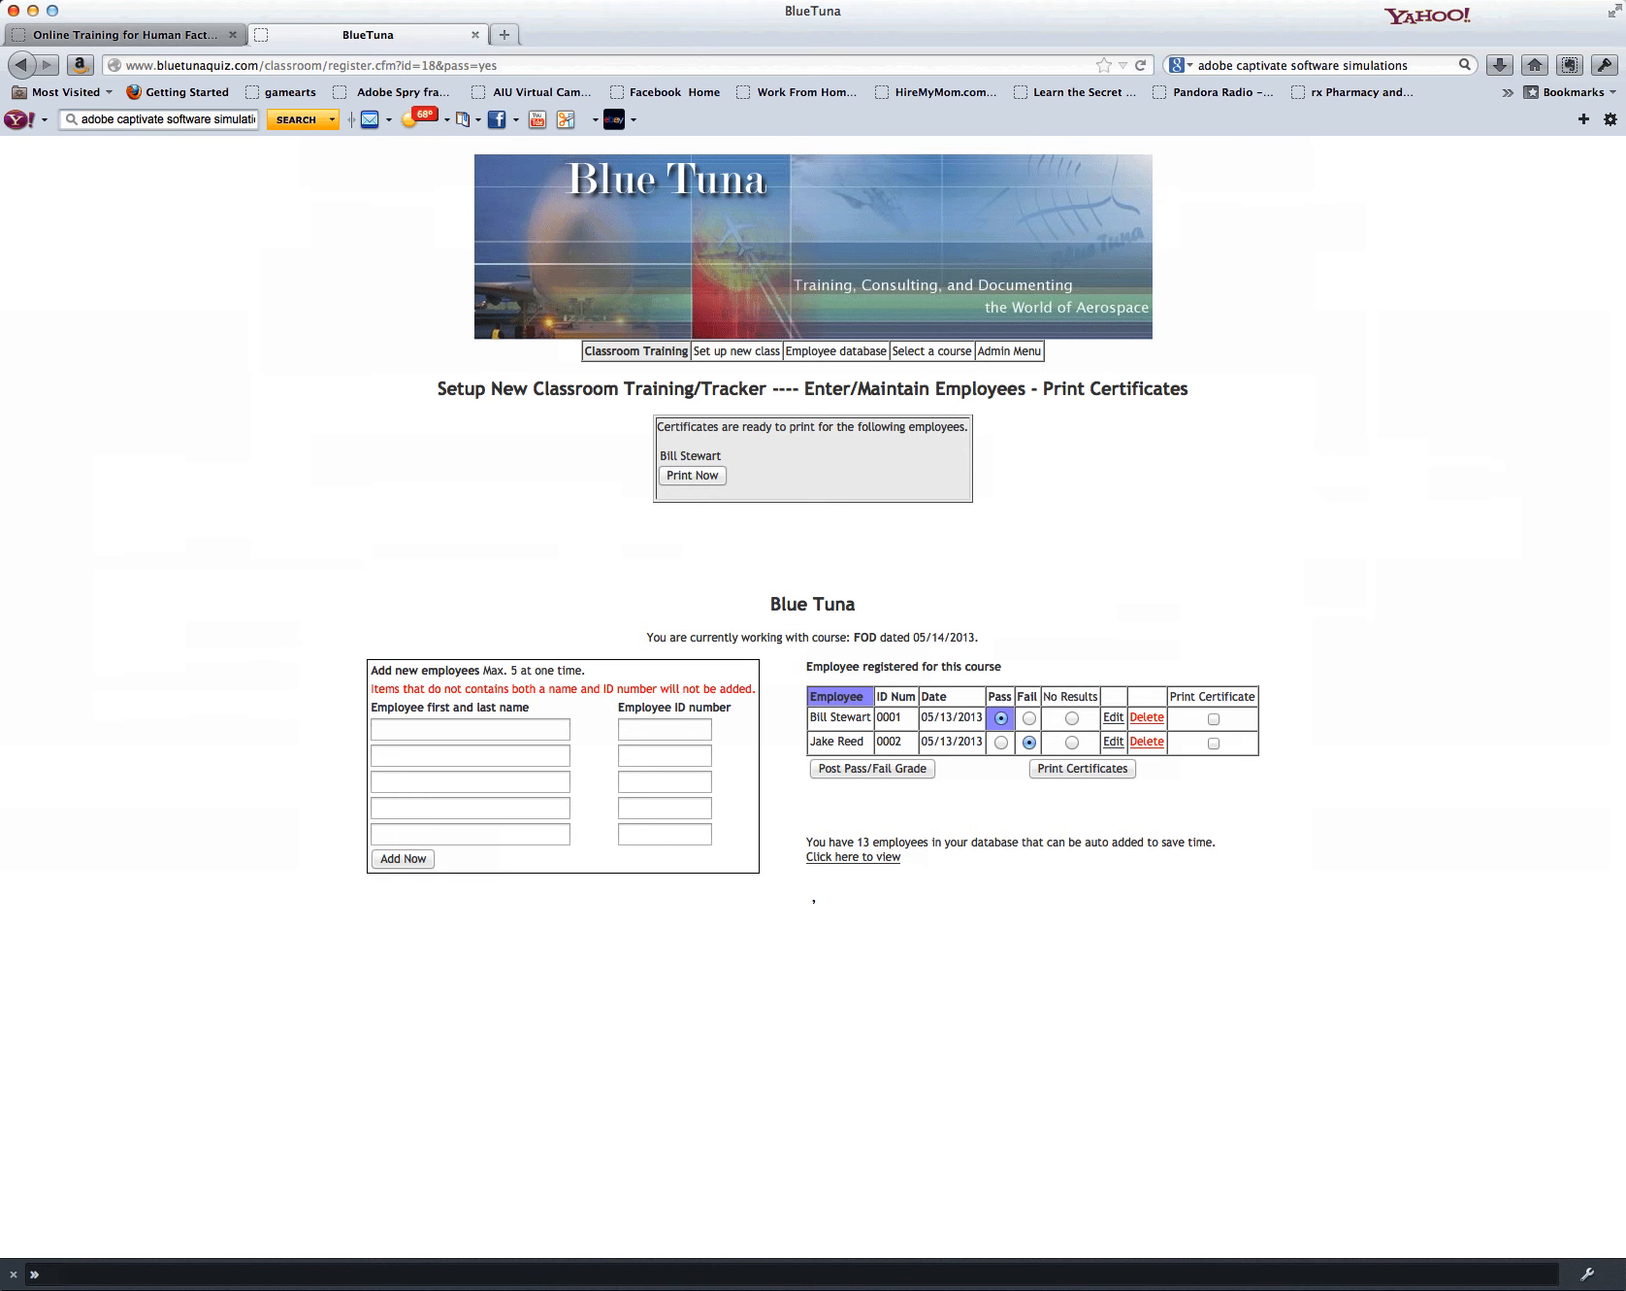
Step: Change the second employee's posted grade to Pass and generate printable certificates for both employees
click(1000, 742)
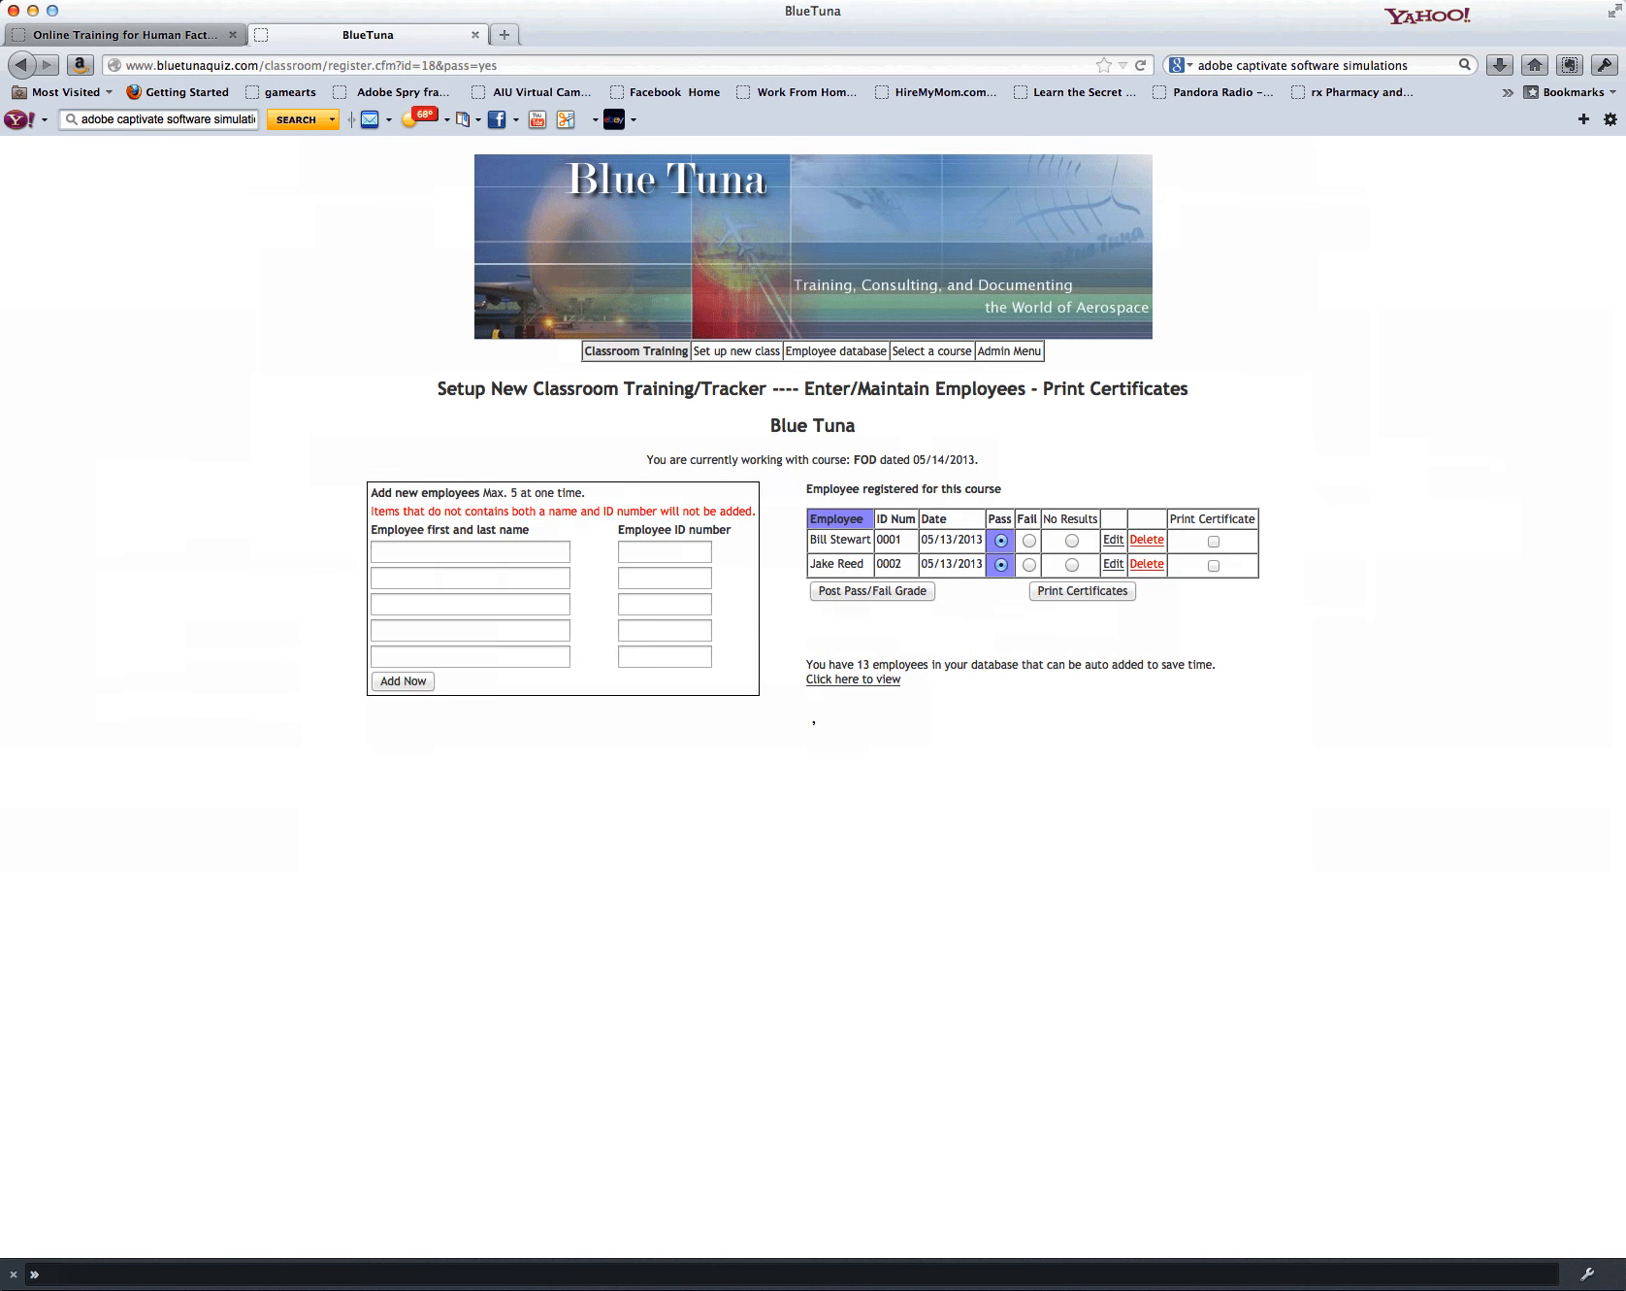
click(1214, 541)
click(1214, 566)
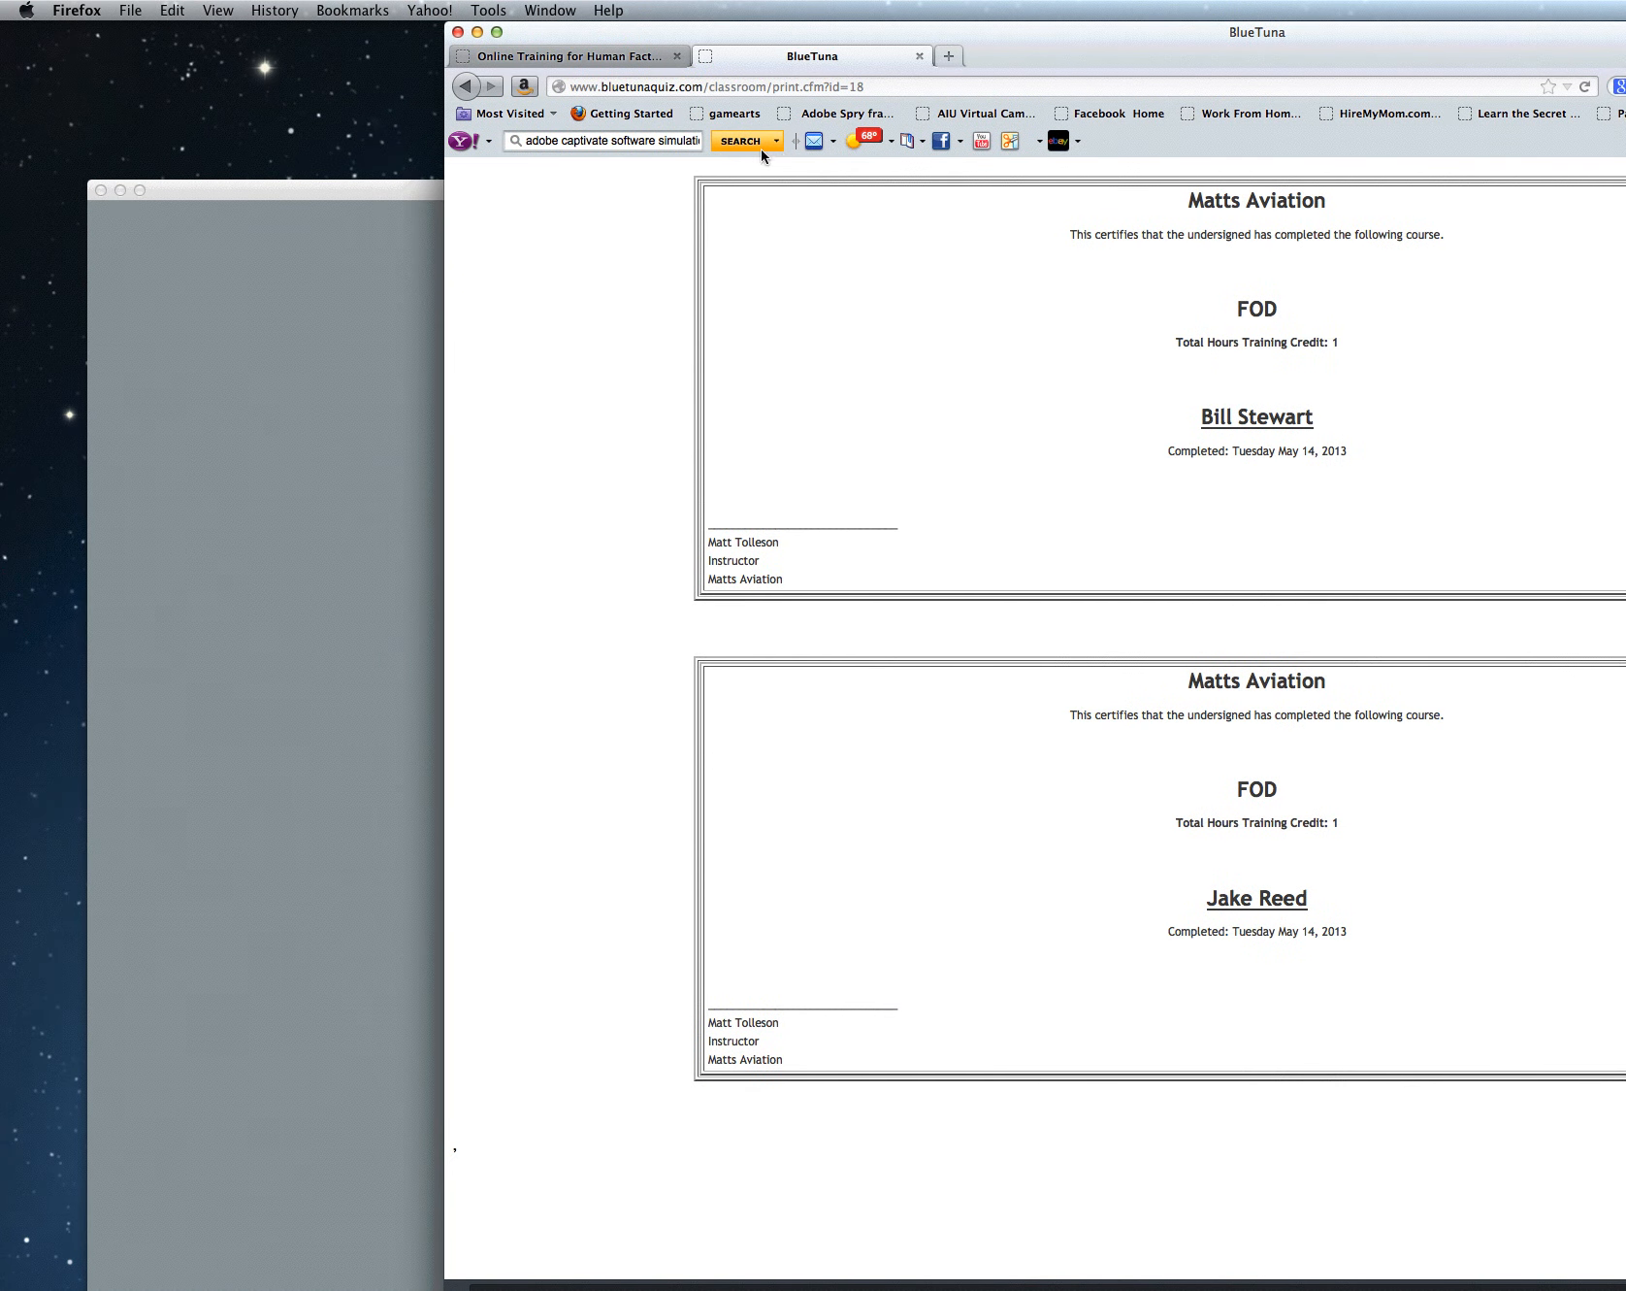
Step: Open the print dialog for the two certificates and close it without printing
click(130, 11)
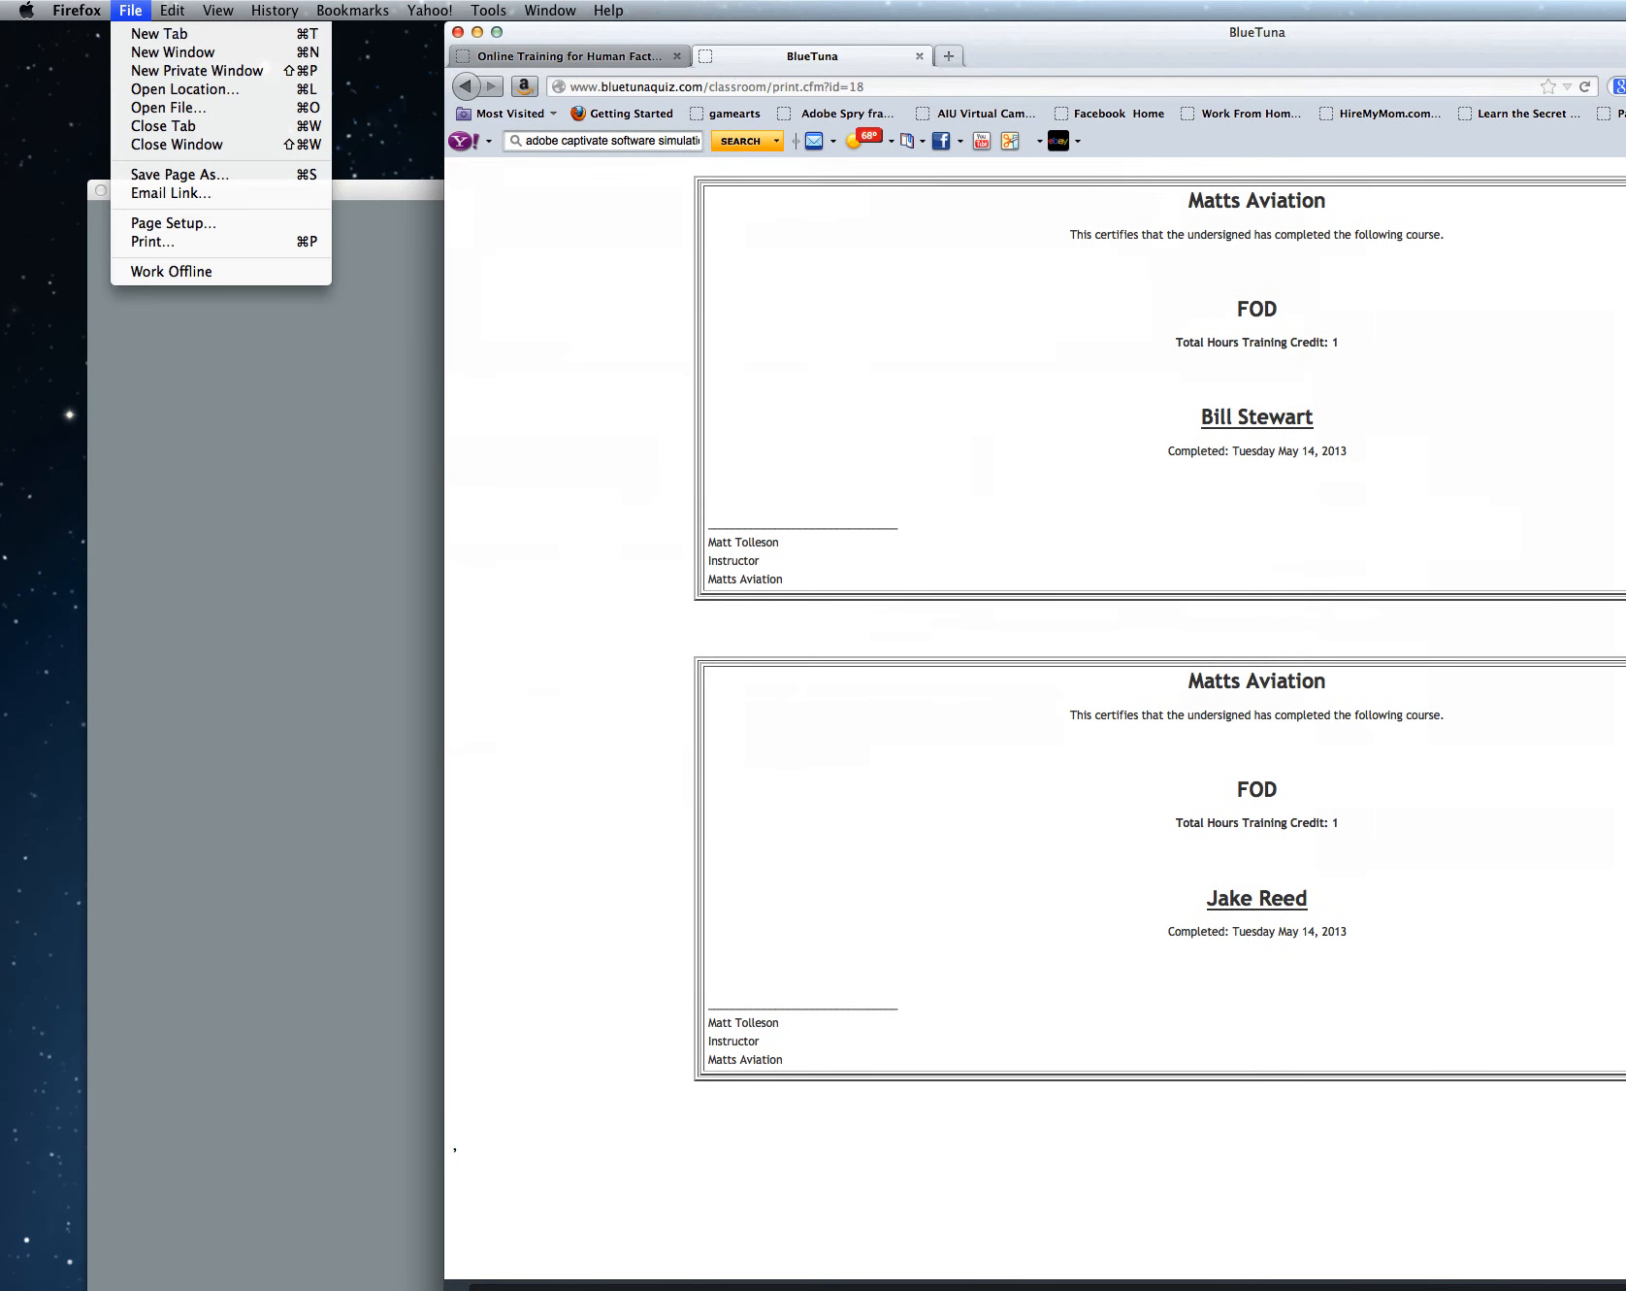
click(152, 242)
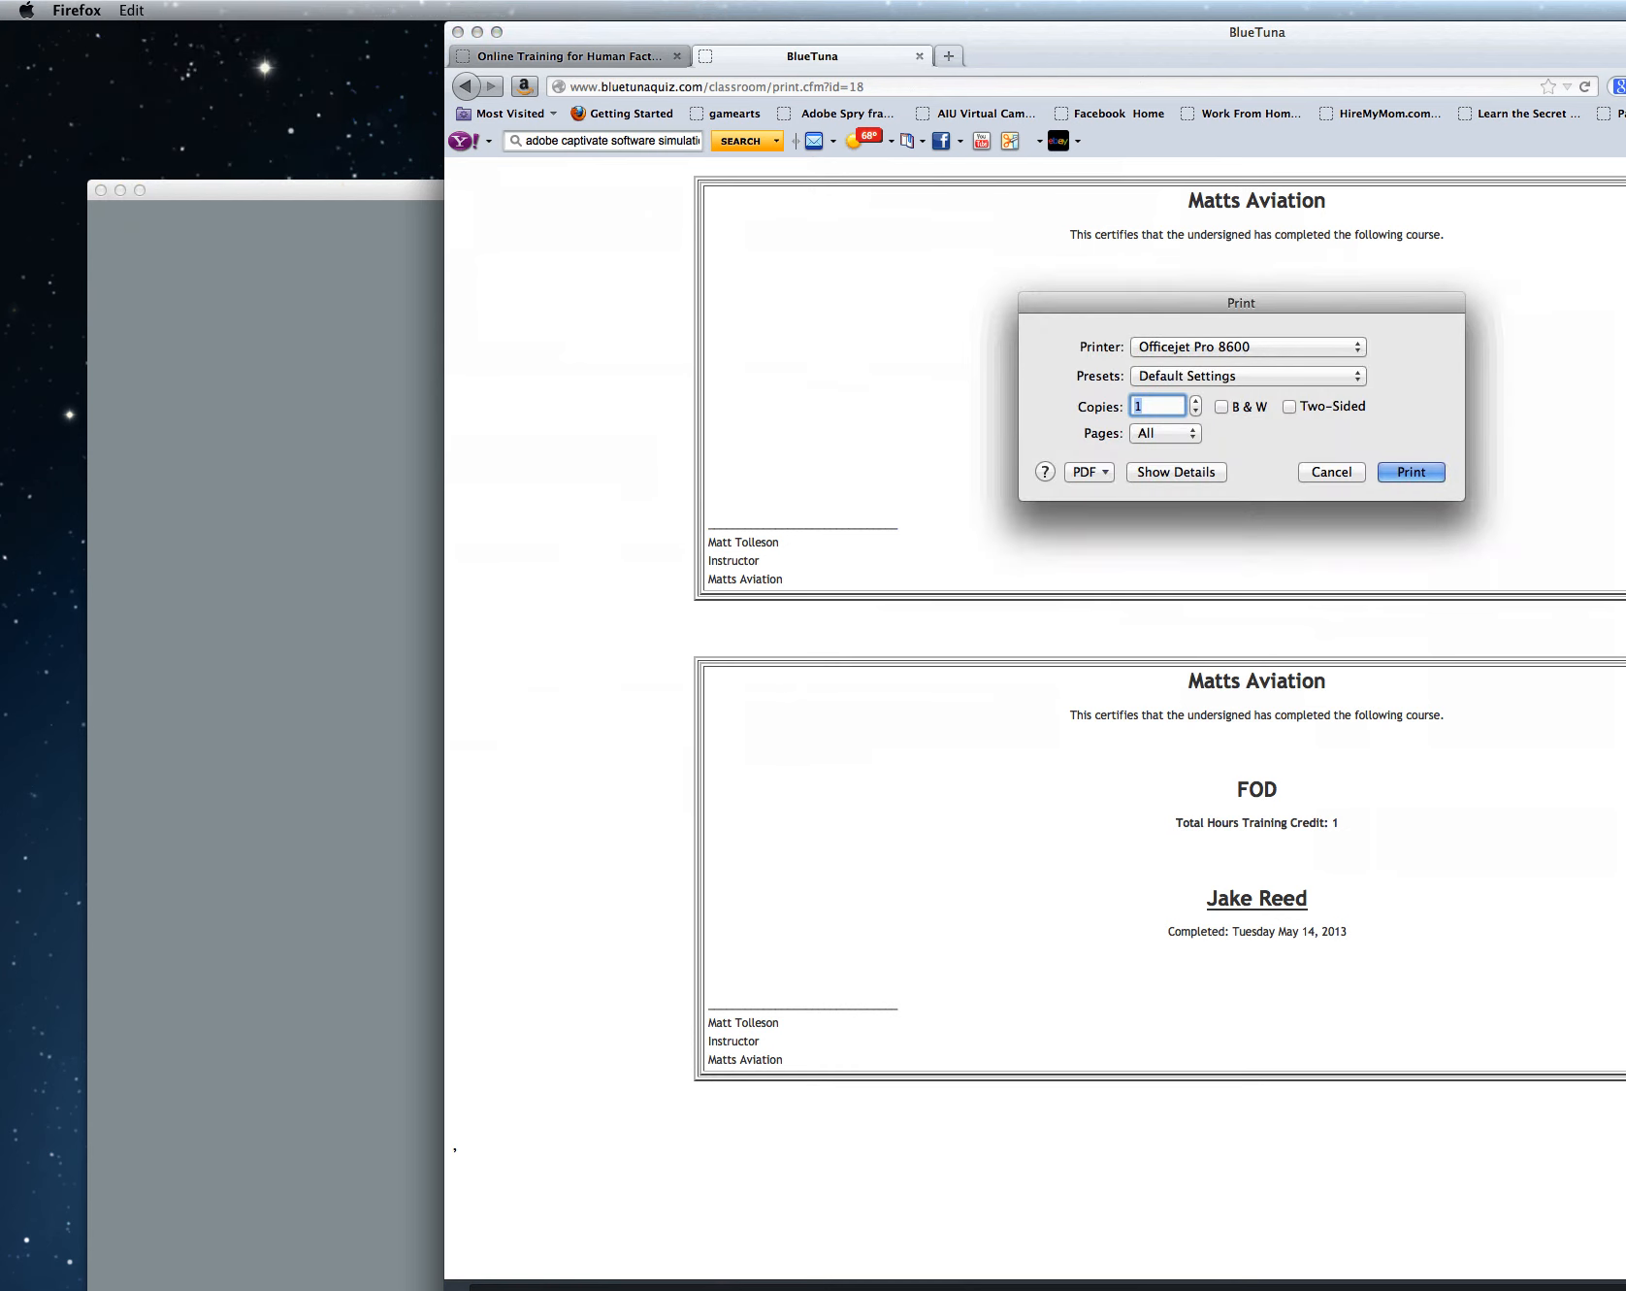
click(1331, 473)
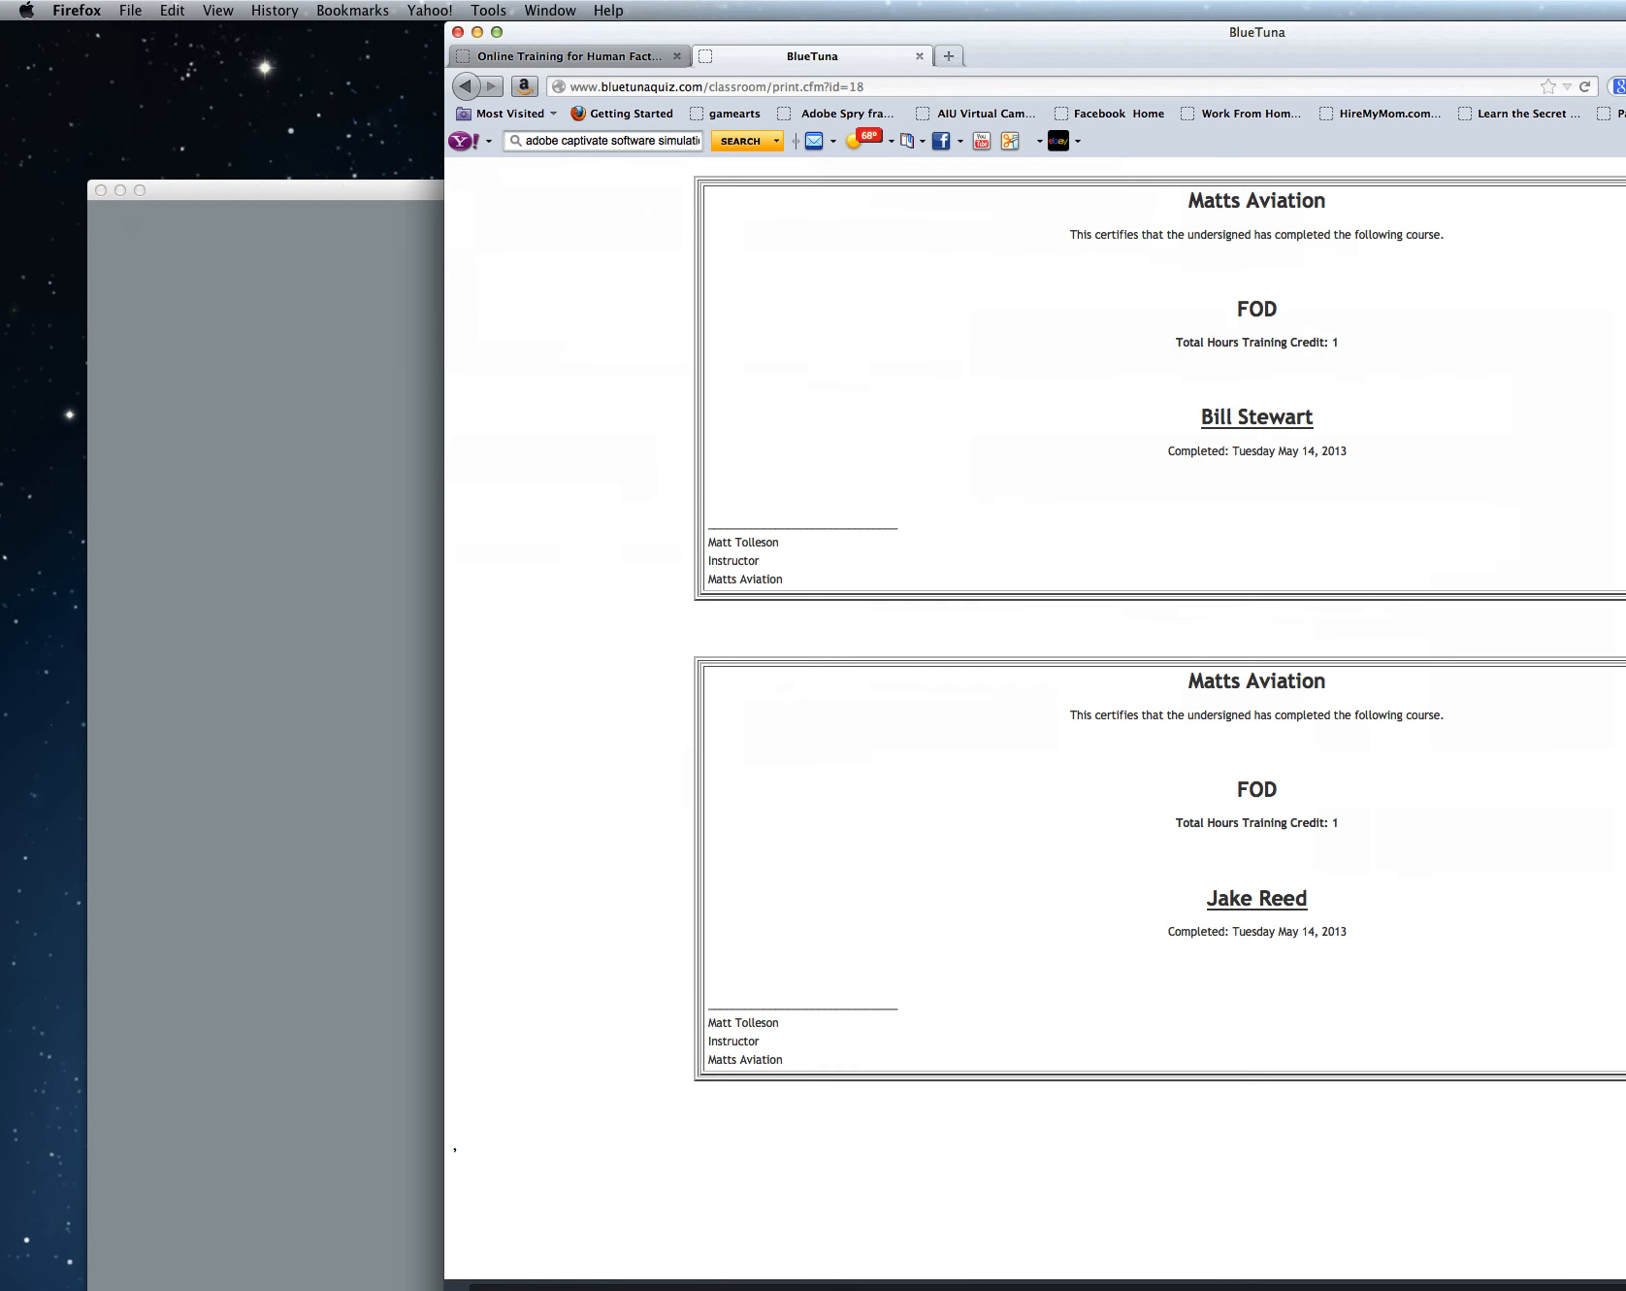